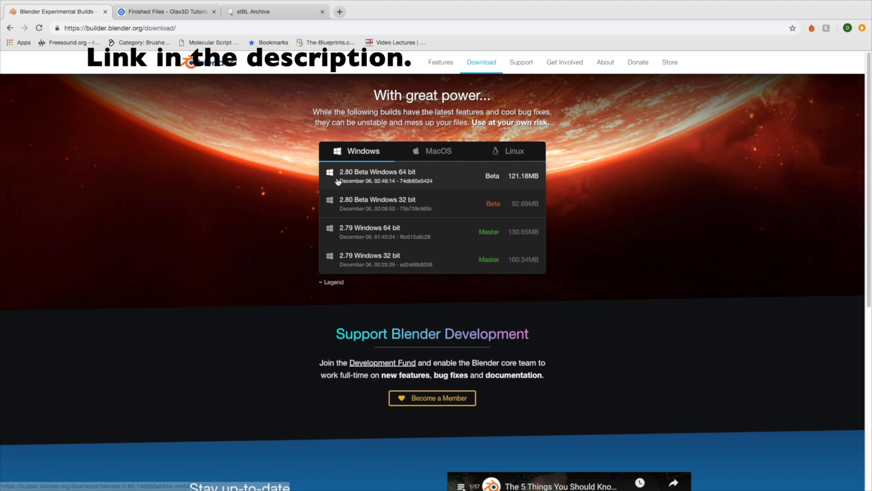
# Step: List the macOS builds (2.80 Beta and 2.79, 64-bit) on builder.blender.org
pyautogui.click(440, 151)
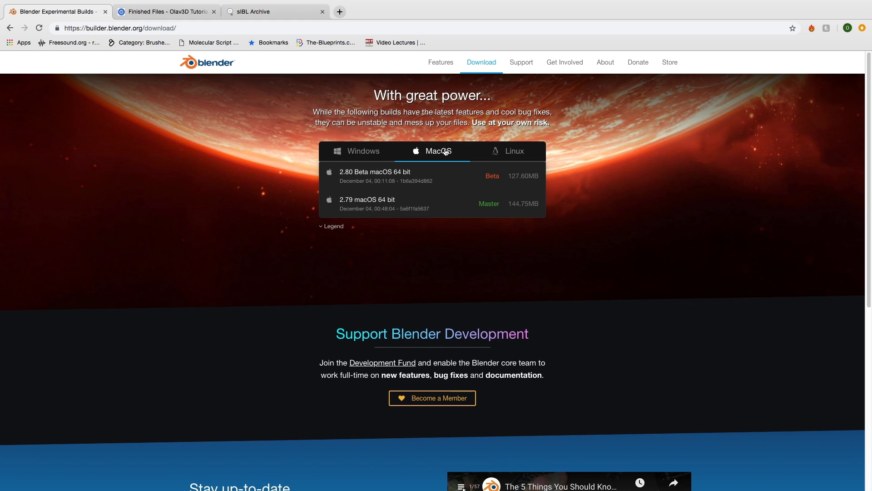
# Step: Scale the cube to 0.3 on X and Y and 2.5 on Z
pyautogui.click(509, 153)
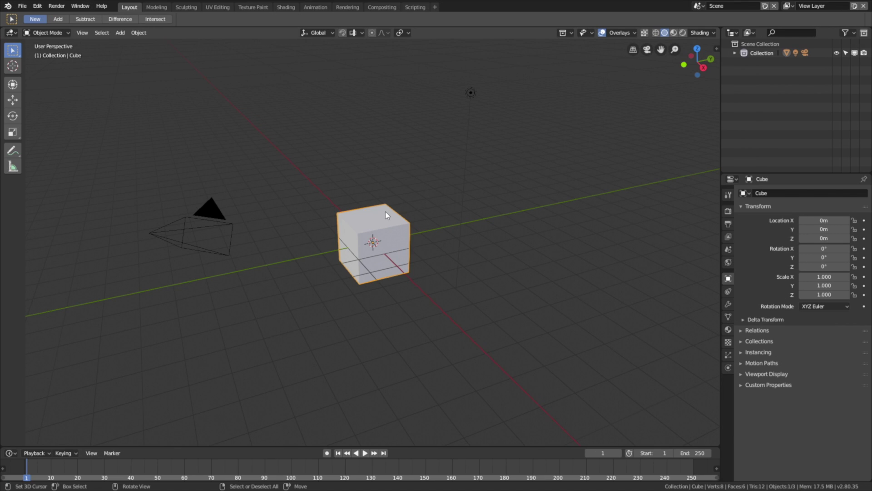
pyautogui.press('n')
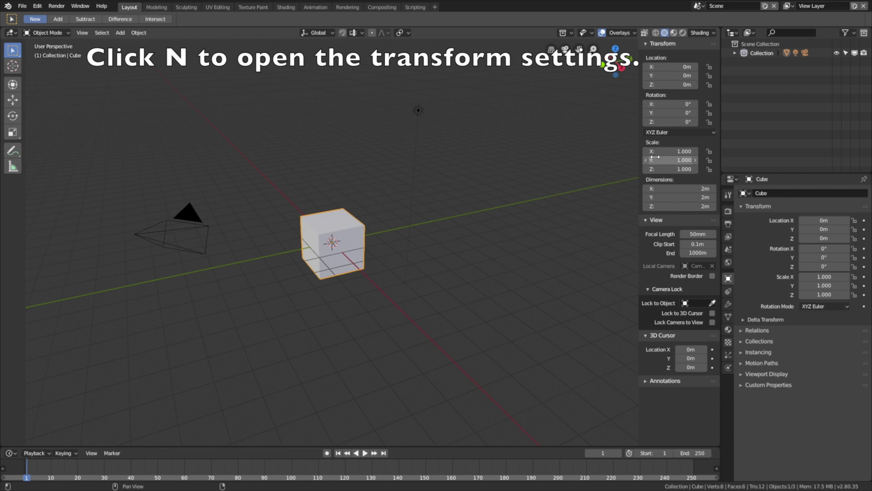
pyautogui.moveTo(670, 151)
pyautogui.mouseDown()
pyautogui.moveTo(670, 169)
pyautogui.moveTo(670, 160)
pyautogui.mouseUp()
pyautogui.write('0.3')
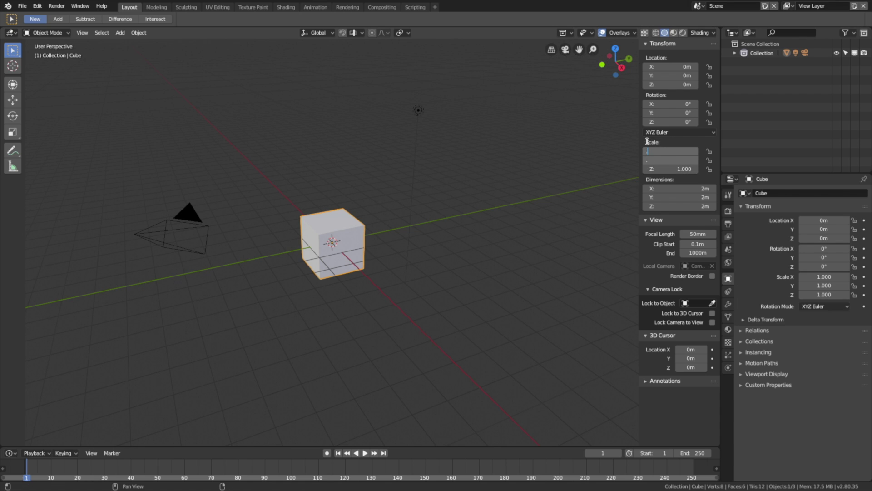
pyautogui.press('Return')
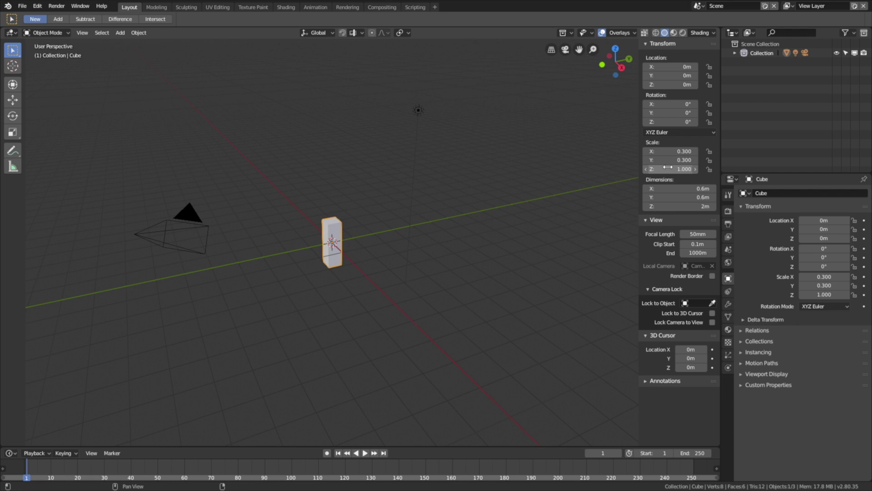
pyautogui.click(667, 169)
pyautogui.write('2.5')
pyautogui.press('Return')
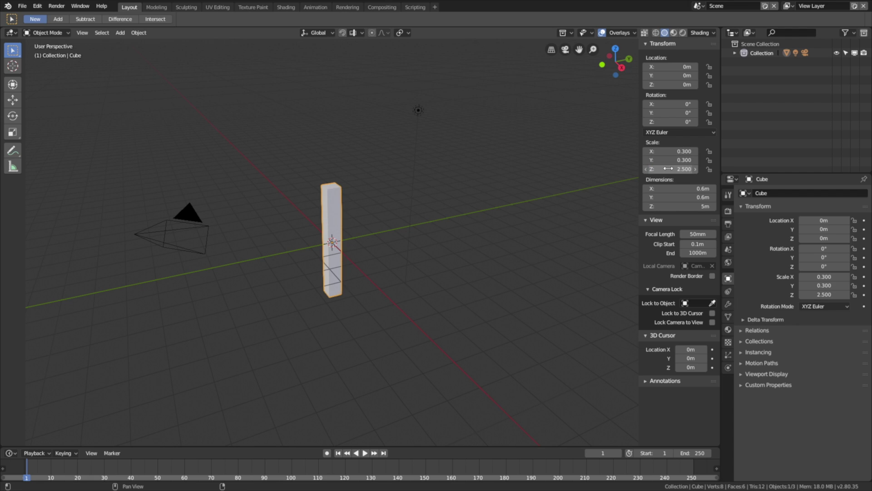
# Step: Raise the pillar to Z 2.5 m and move its origin to the 3D cursor at its base
pyautogui.click(675, 85)
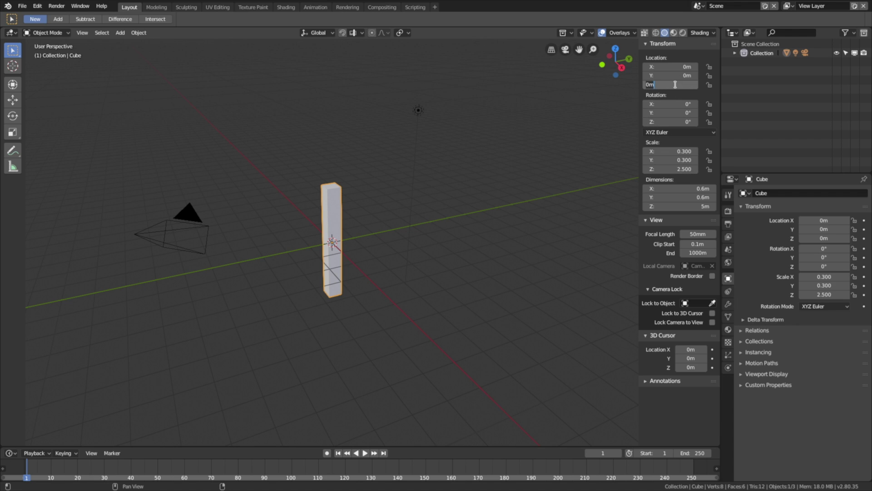
pyautogui.write('2.5')
pyautogui.press('Return')
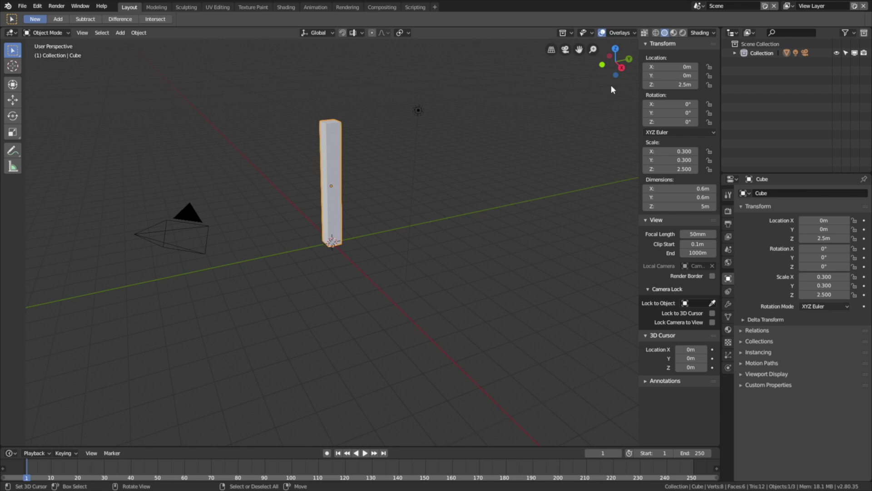
pyautogui.click(145, 34)
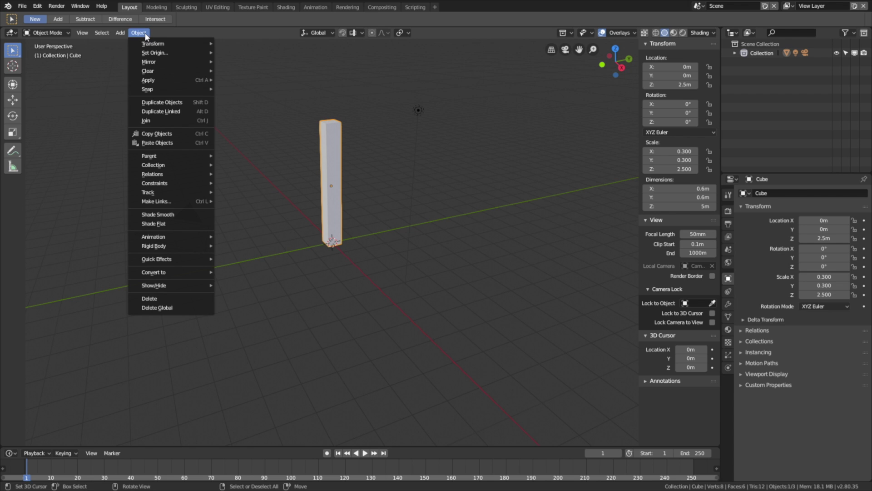
pyautogui.moveTo(155, 53)
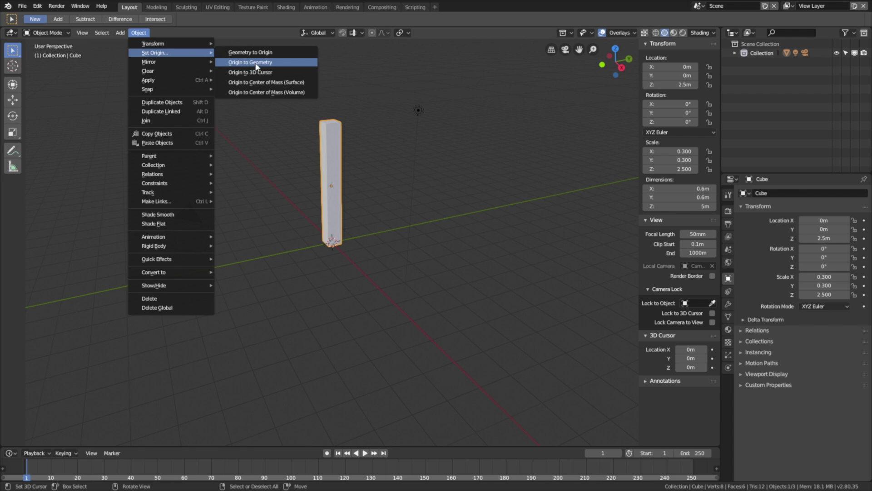
pyautogui.click(258, 72)
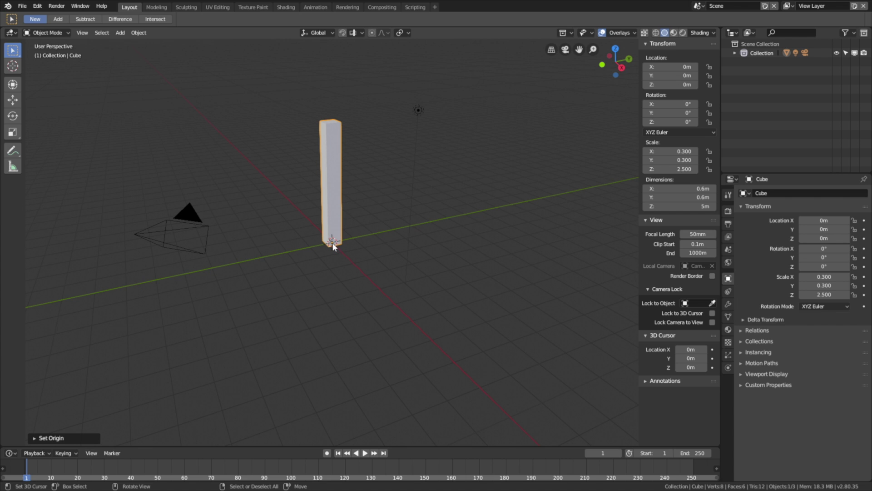
pyautogui.moveTo(392, 209); pyautogui.dragTo(453, 257, button='middle')
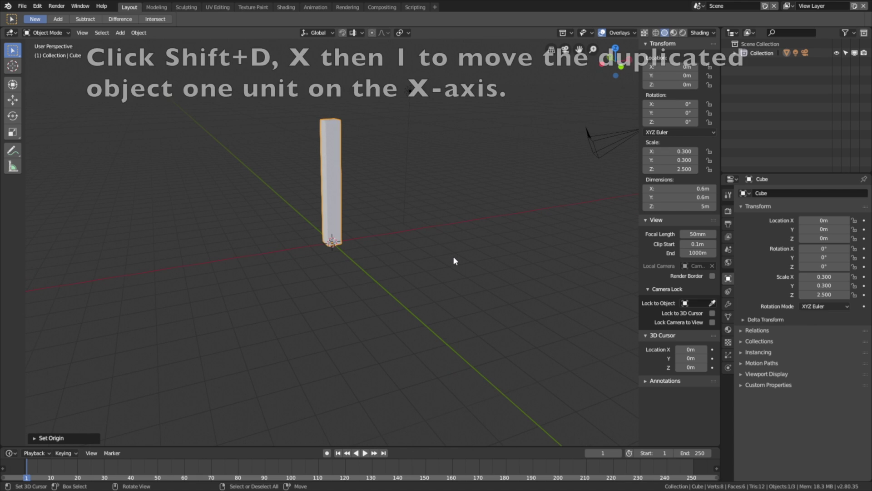
# Step: Duplicate the pillar 1 m along X repeatedly to form the row, then select the first pillar
pyautogui.hotkey('shift', 'd')
pyautogui.press('x')
pyautogui.press('1')
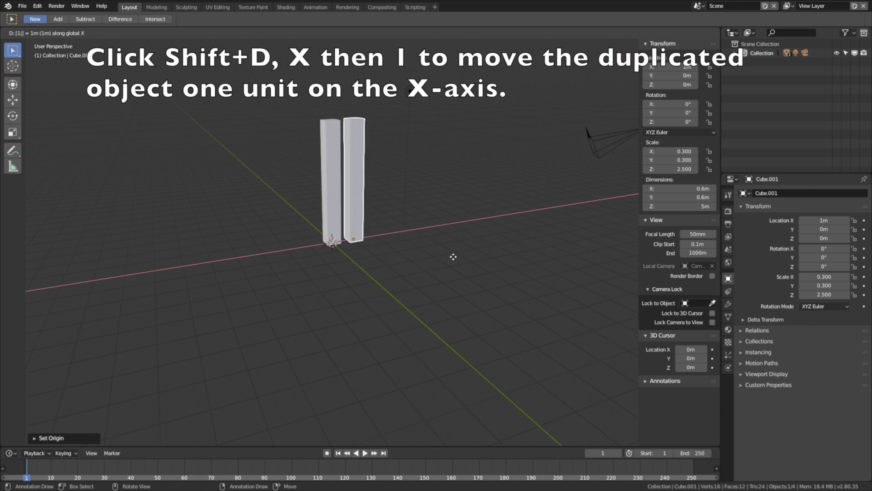
pyautogui.press('Return')
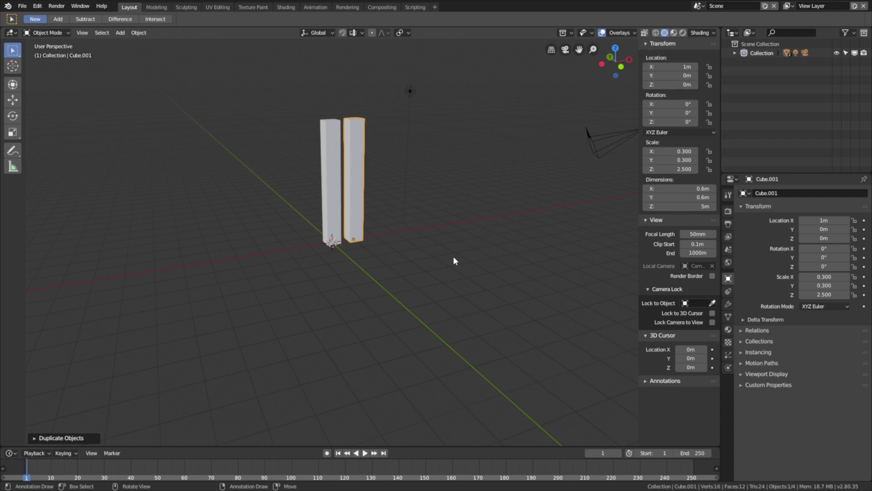
pyautogui.hotkey('shift', 'r')
pyautogui.hotkey('shift', 'r')
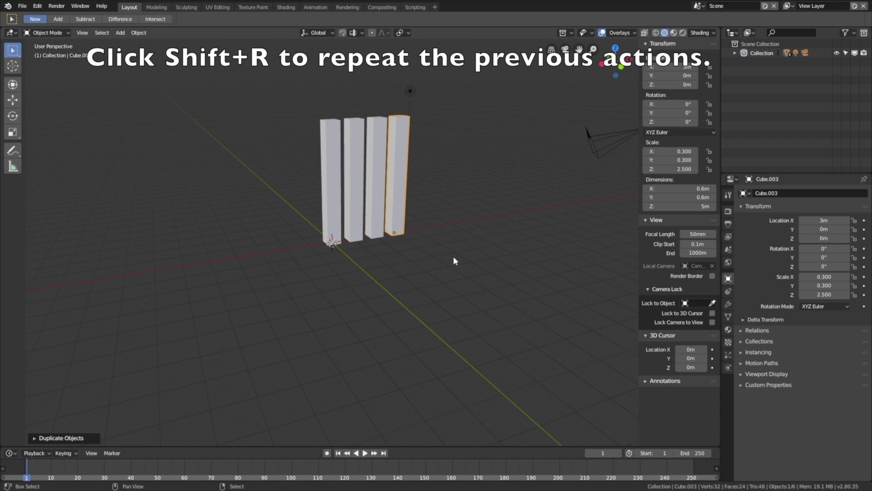
pyautogui.hotkey('shift', 'r')
pyautogui.hotkey('shift', 'r')
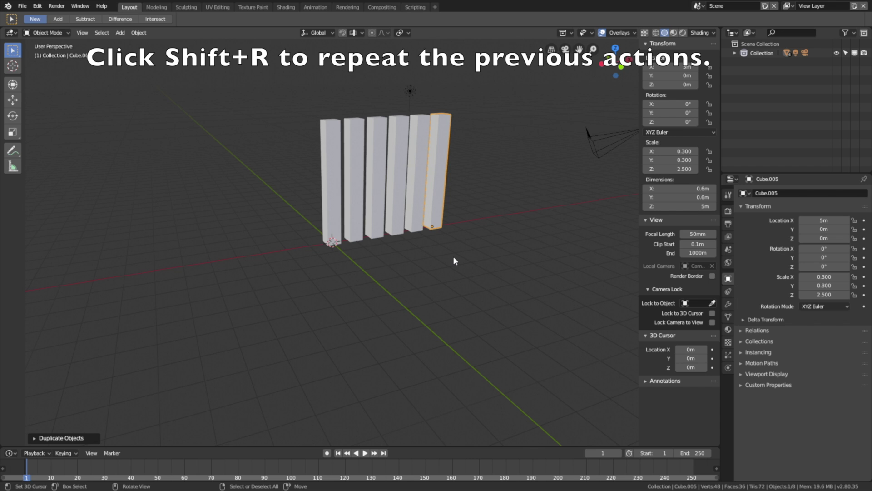
pyautogui.moveTo(489, 230); pyautogui.dragTo(473, 234, button='middle')
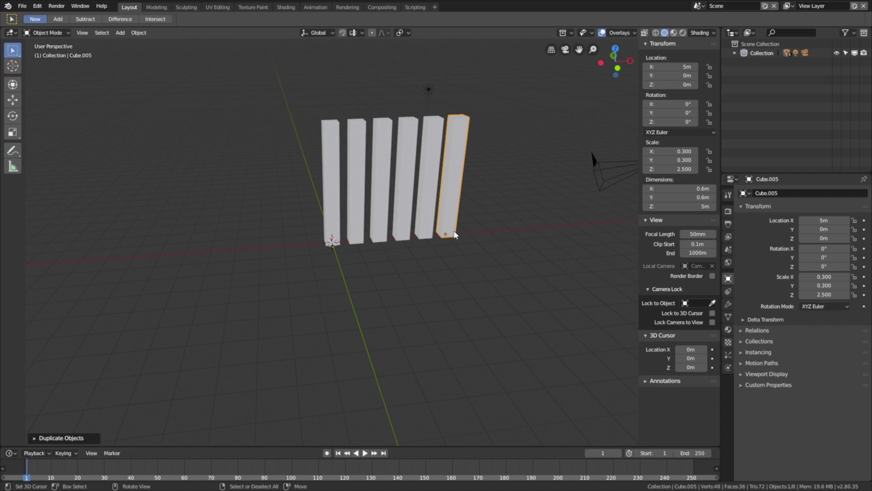
pyautogui.click(329, 221)
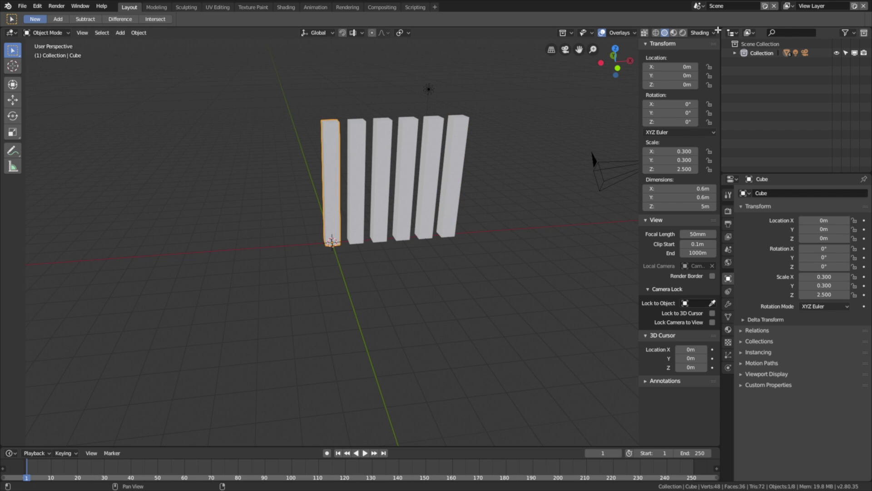
# Step: Split the viewport and turn the upper area into a Video Sequencer
pyautogui.moveTo(717, 30); pyautogui.dragTo(708, 192)
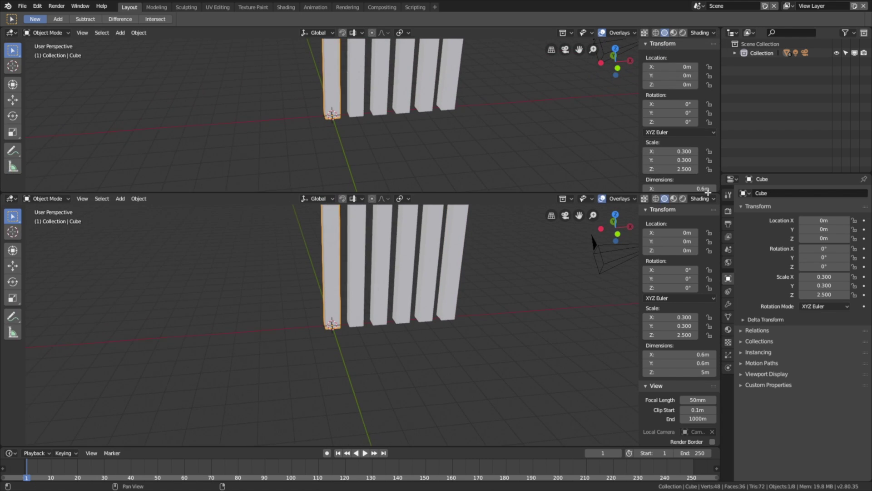
pyautogui.click(14, 33)
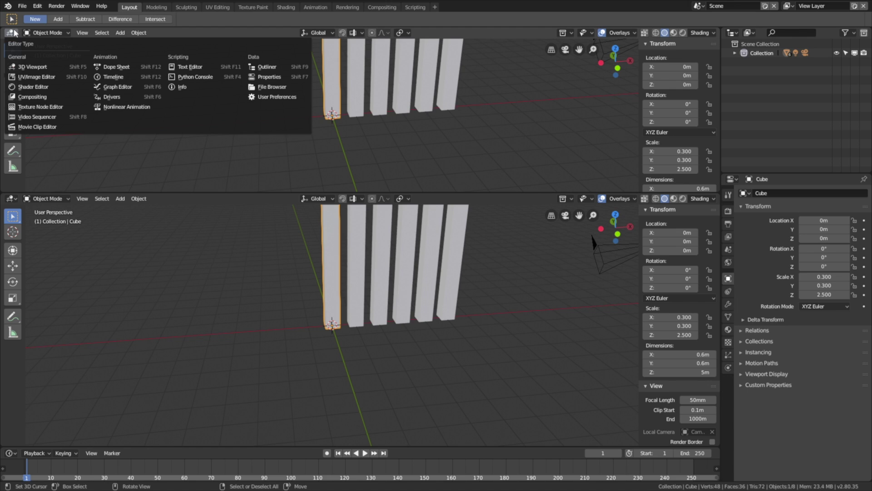
pyautogui.click(47, 117)
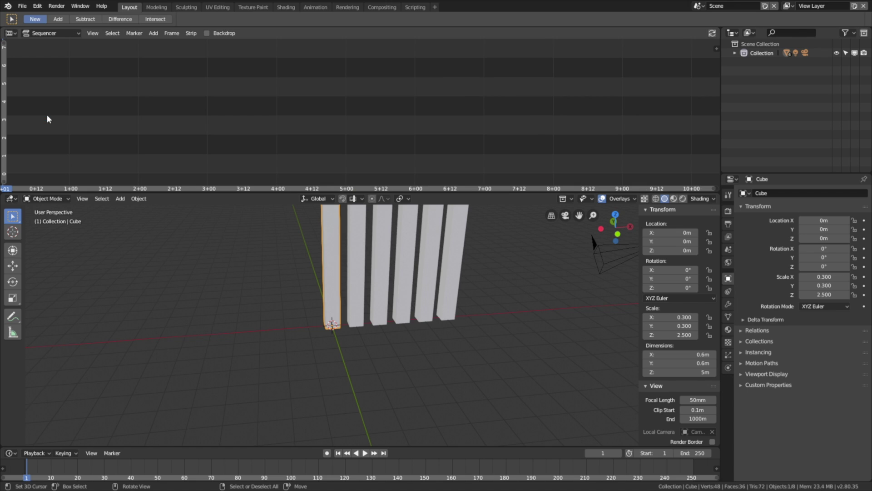
# Step: Open the Add Sound Strip file browser from the sequencer's Add menu
pyautogui.click(154, 34)
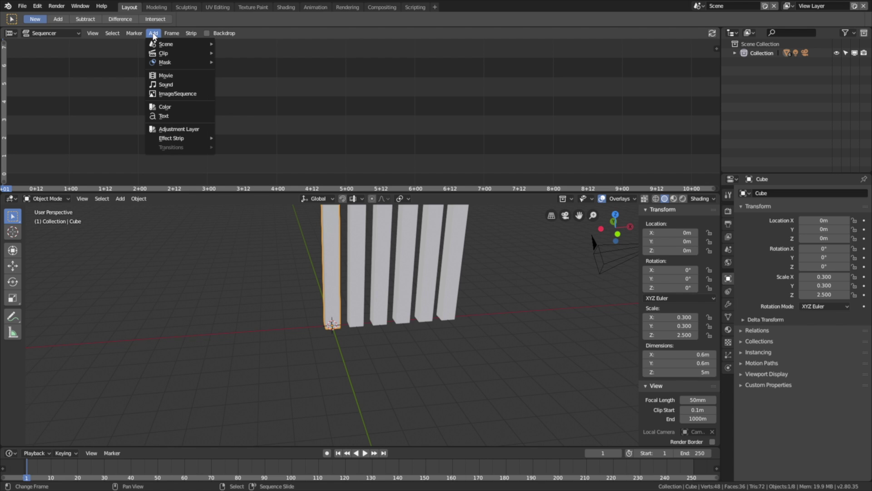
pyautogui.click(172, 85)
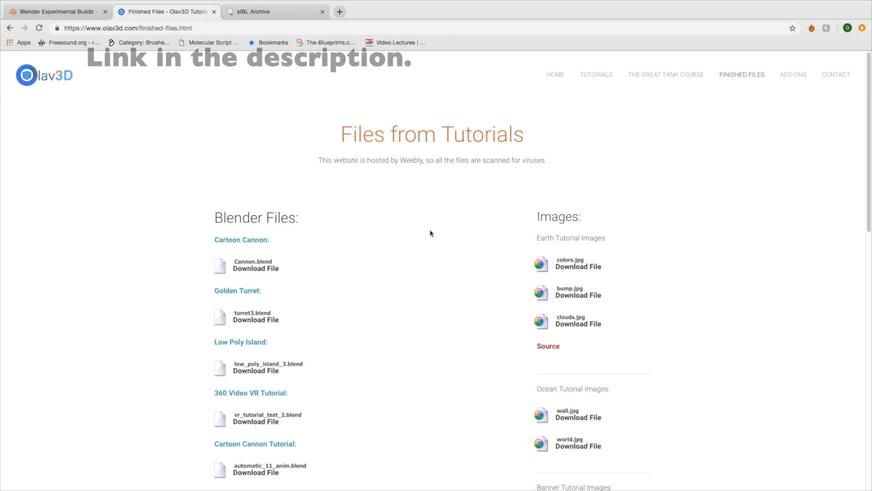
pyautogui.scroll(-5, 430, 231)
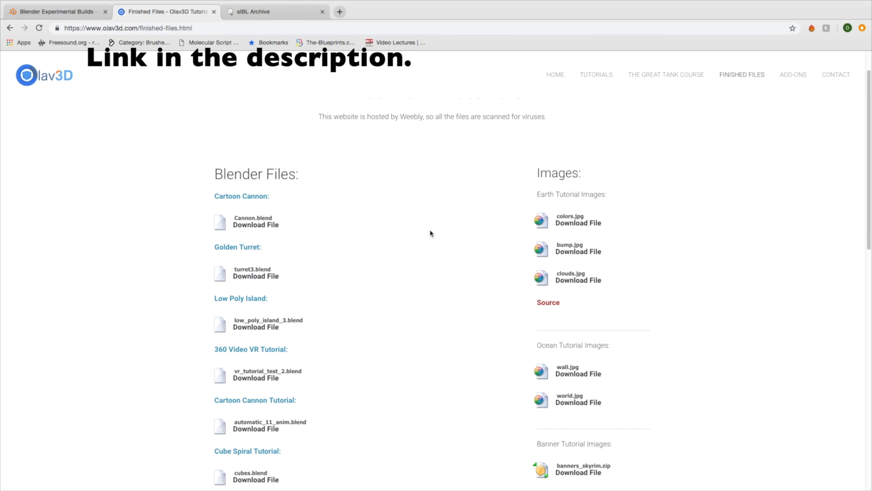
pyautogui.scroll(-1, 430, 233)
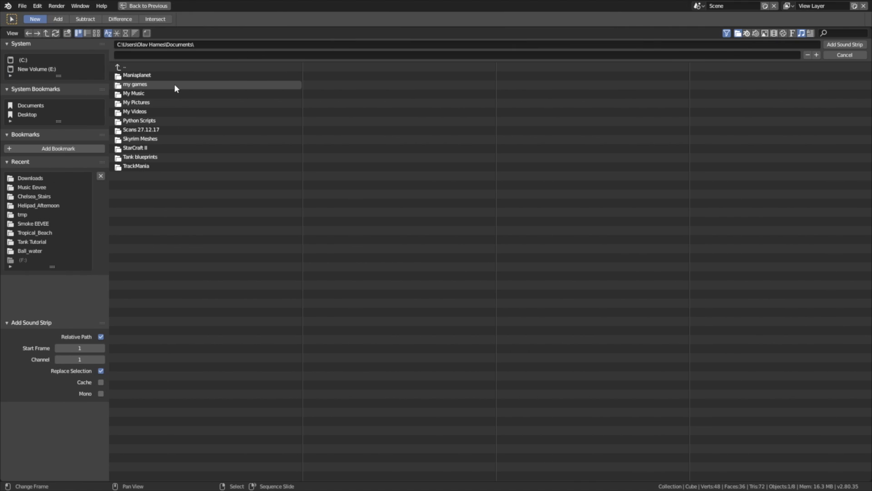
# Step: Add LAKEY INSPIRED - Midnight Bounce.mp3 from Downloads as a sound strip and test playback
pyautogui.click(32, 180)
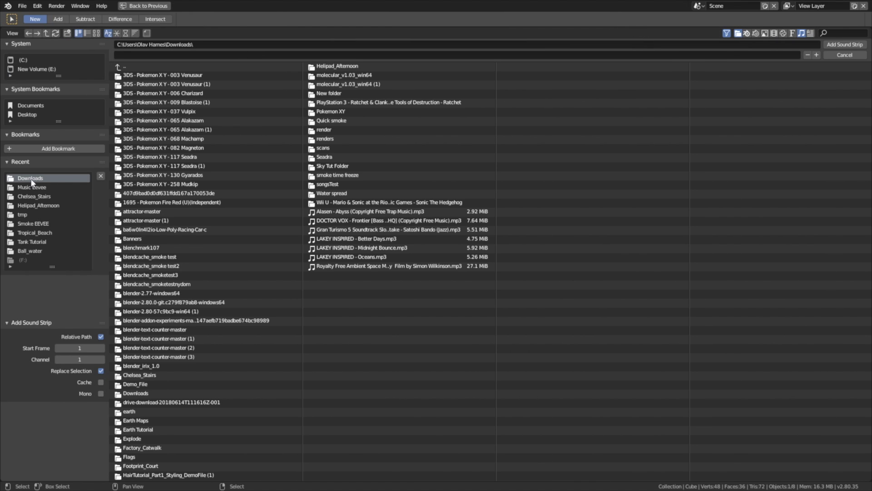
pyautogui.click(341, 252)
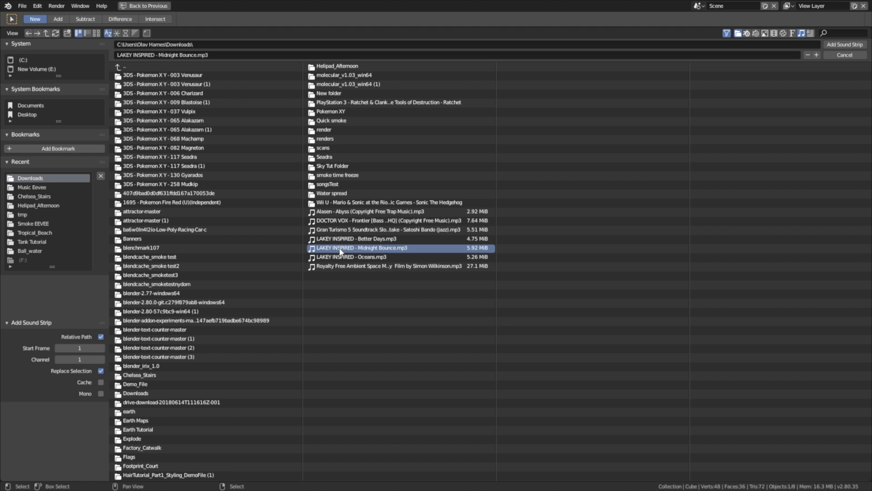
pyautogui.click(838, 44)
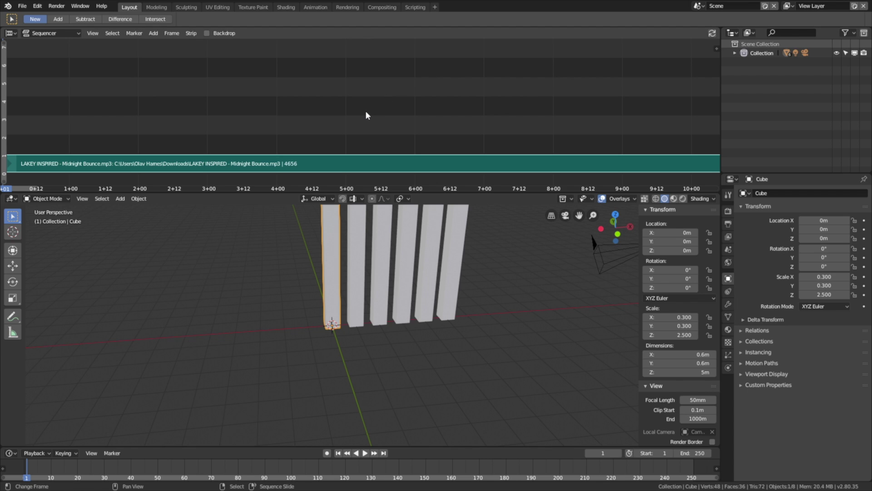
pyautogui.click(364, 453)
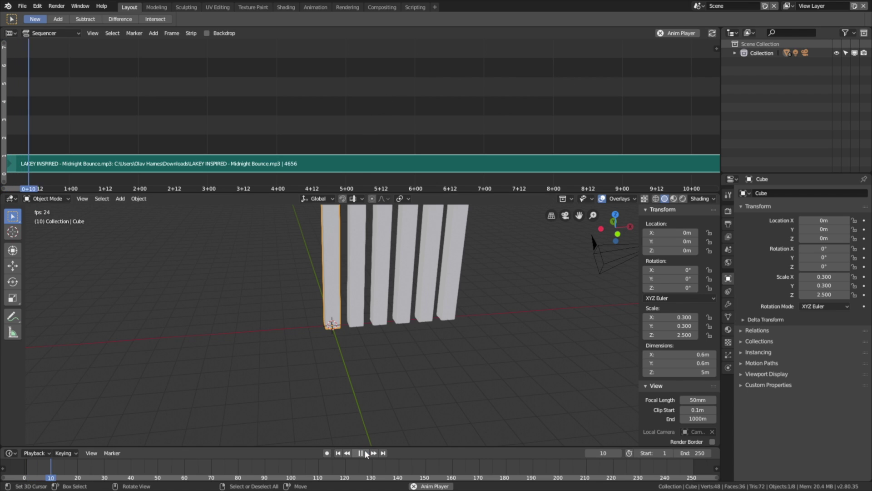
pyautogui.click(364, 453)
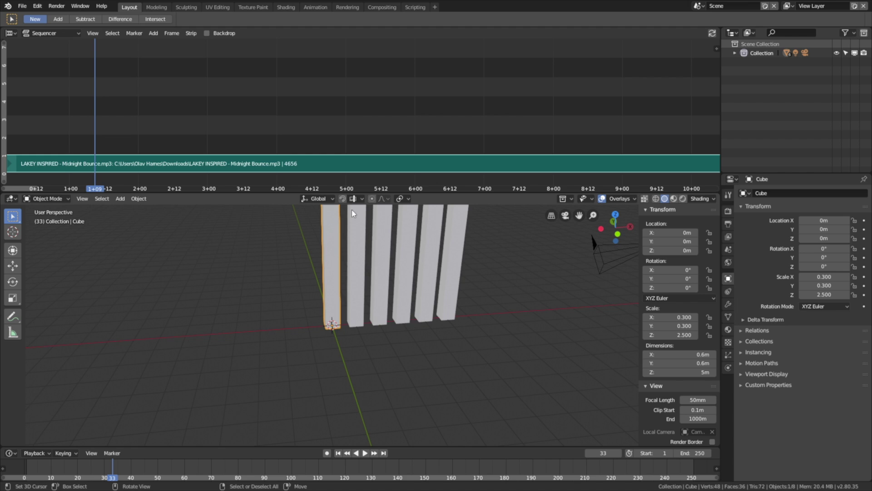
# Step: Set the scene's end frame to 4656 and return the playhead to frame 1
pyautogui.click(693, 451)
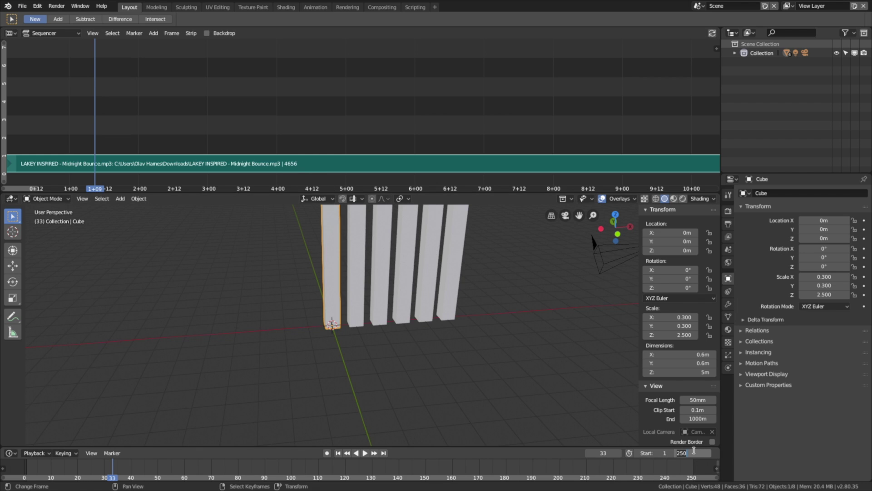
pyautogui.write('4656')
pyautogui.press('Return')
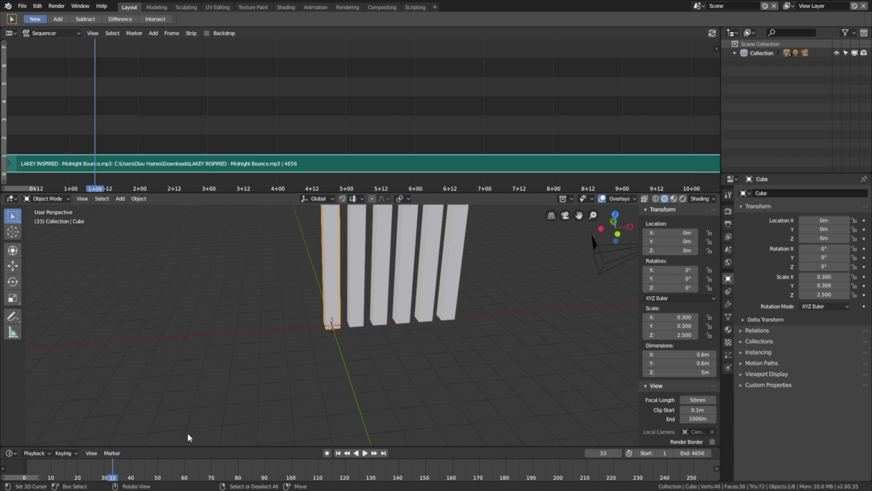
pyautogui.moveTo(37, 473); pyautogui.dragTo(28, 474)
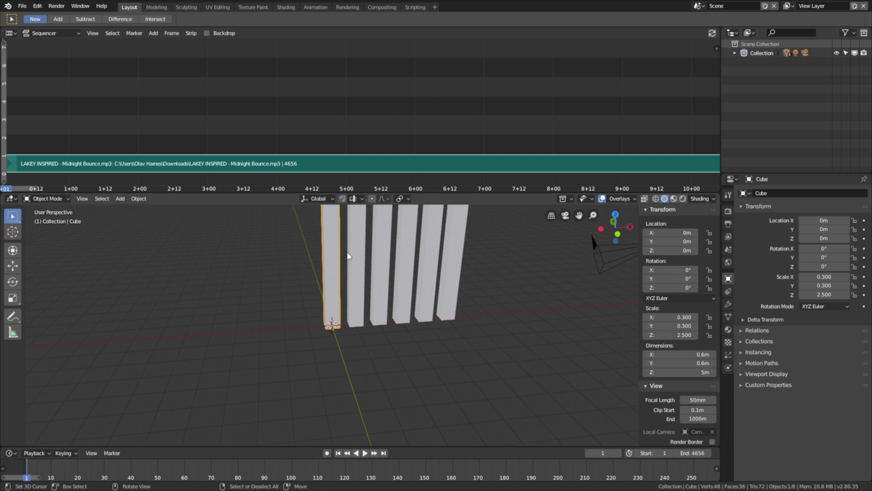
# Step: Switch the top area to the Graph Editor and insert Delta Scale keys on the first bar
pyautogui.click(9, 33)
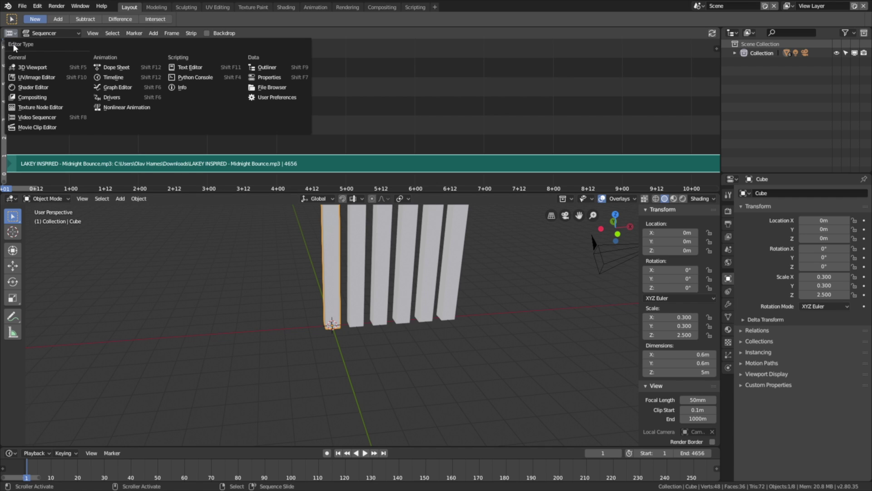
pyautogui.click(108, 88)
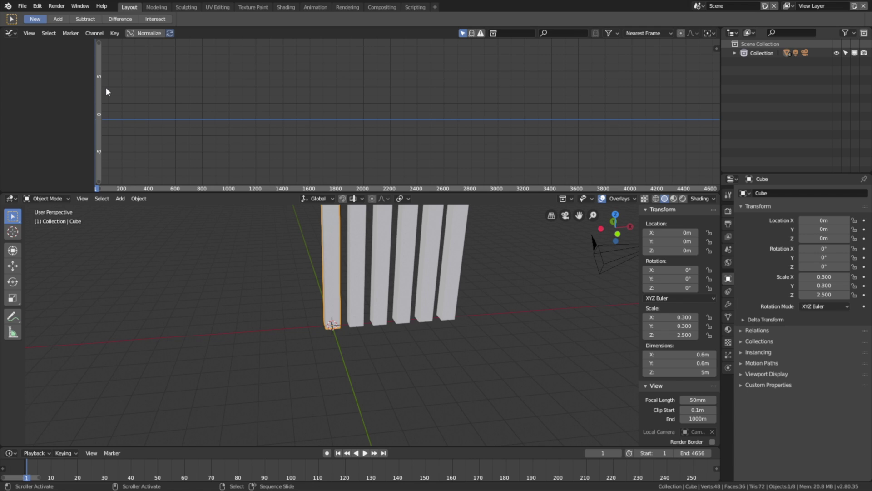
pyautogui.click(72, 451)
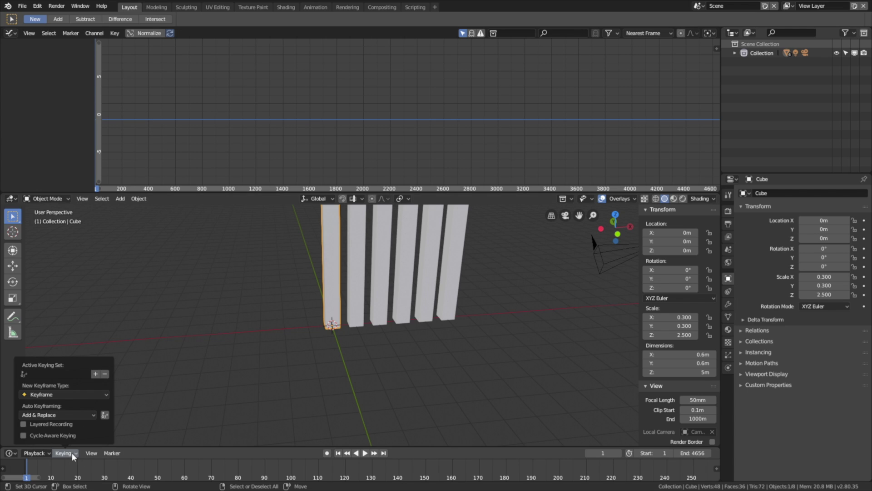
pyautogui.click(62, 372)
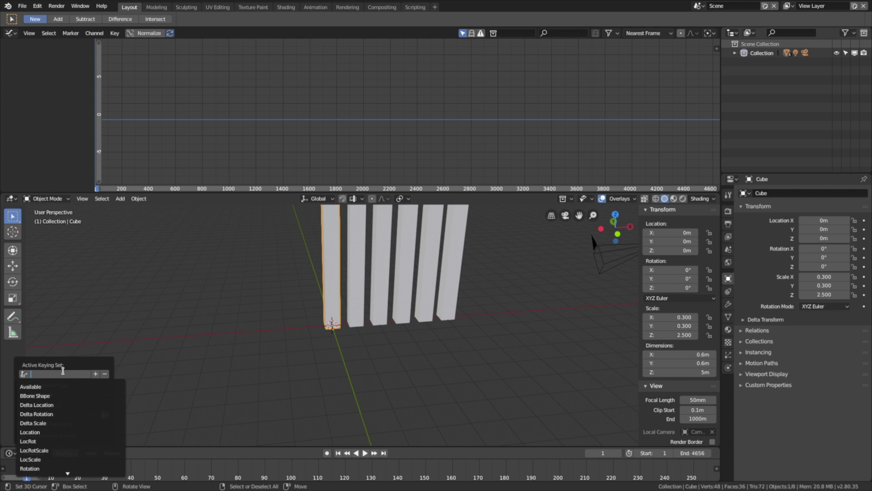
pyautogui.click(55, 422)
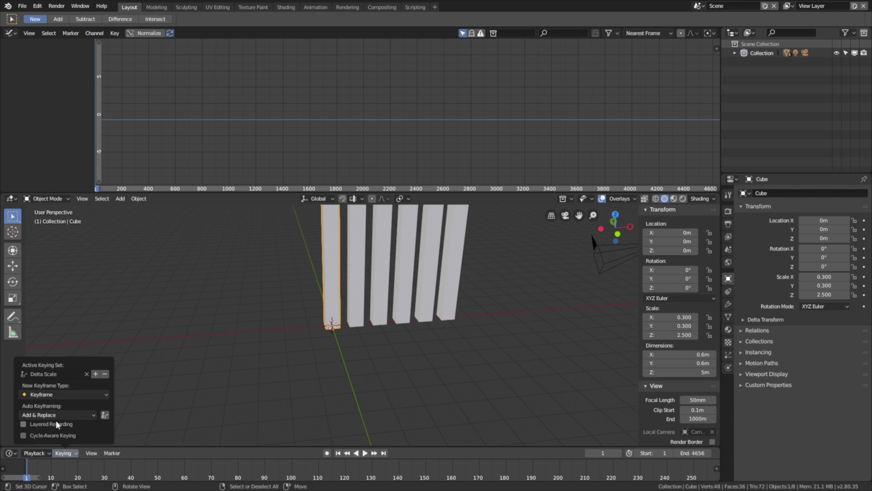
pyautogui.click(95, 374)
# Step: Expand the transform channels and leave only Z Delta Scale selected
pyautogui.click(9, 62)
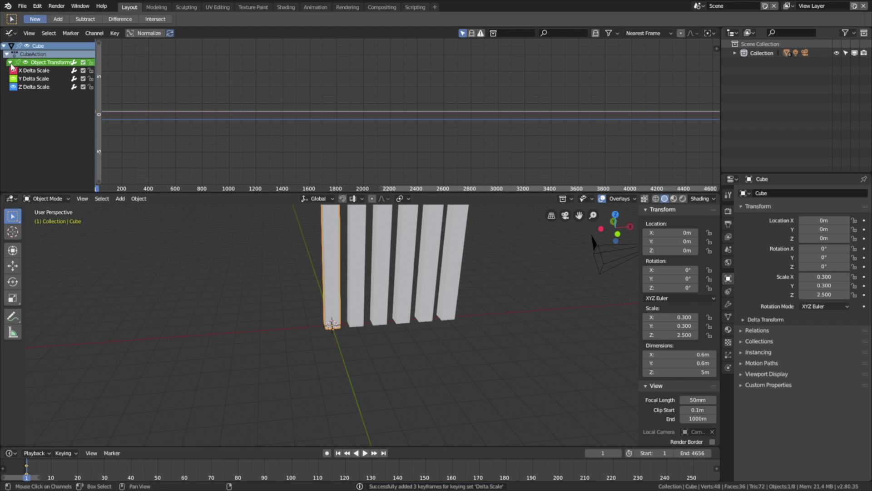
pyautogui.click(13, 70)
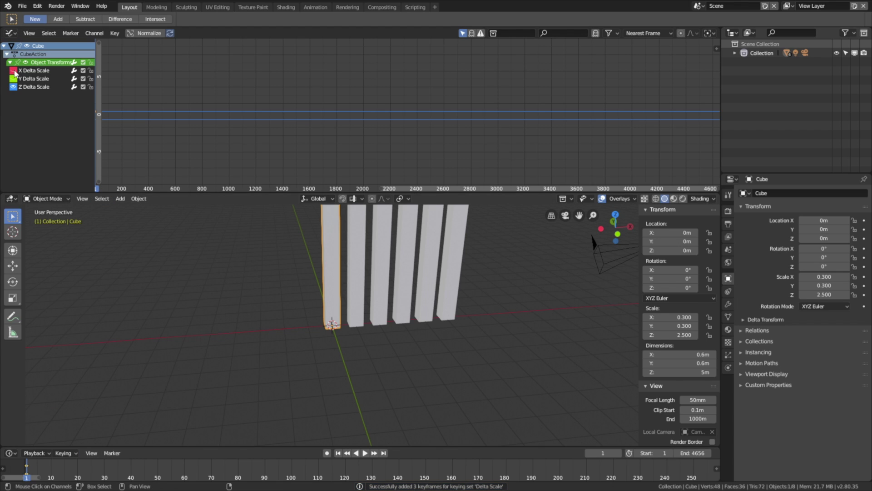
pyautogui.click(39, 87)
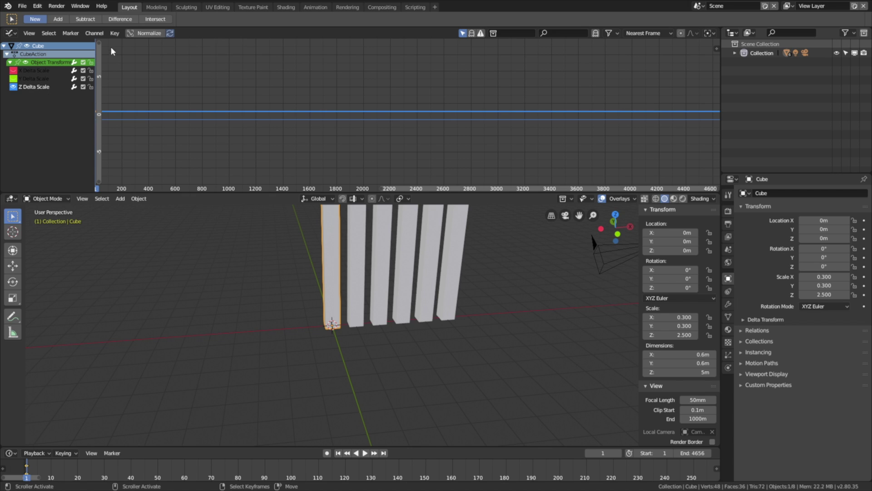
# Step: Bake Midnight Bounce.mp3 into the Z Delta Scale curve with highest frequency 120 and attack 0.015
pyautogui.click(116, 34)
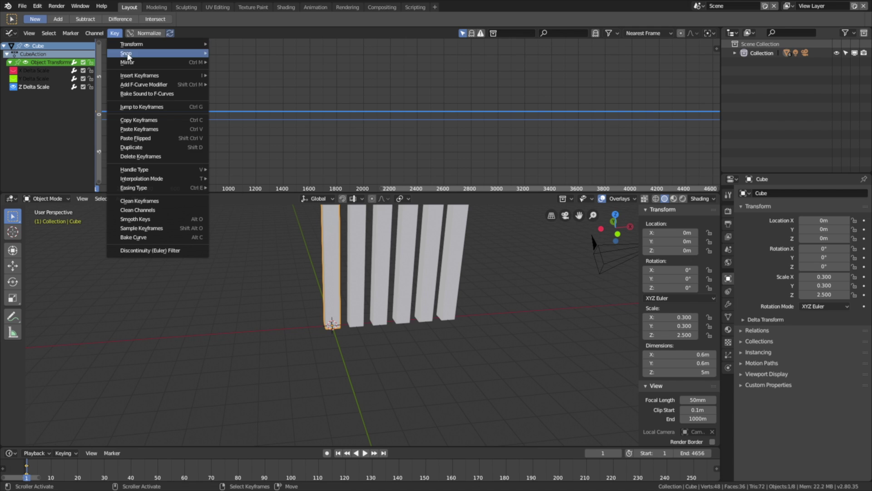
pyautogui.click(140, 94)
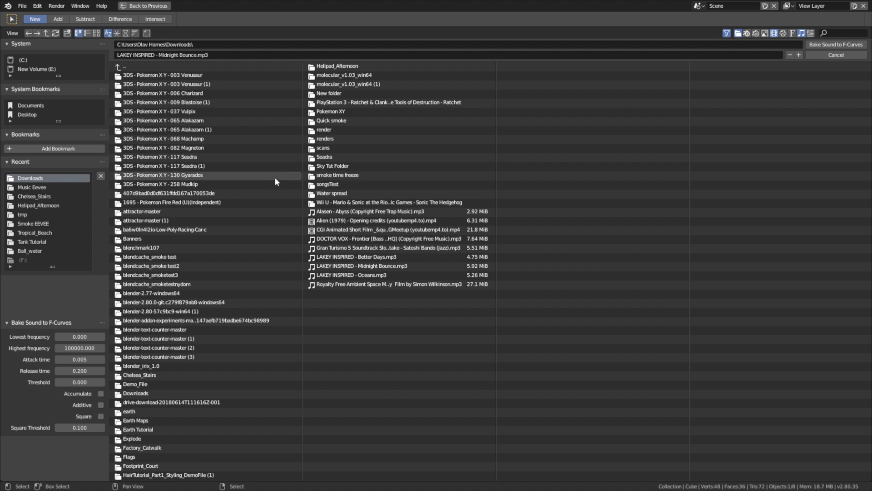
pyautogui.click(377, 266)
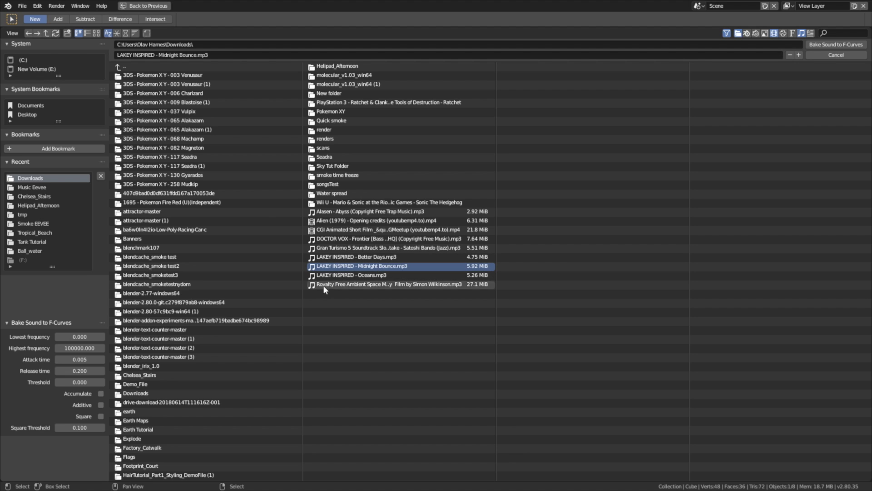
pyautogui.click(83, 348)
pyautogui.write('100000')
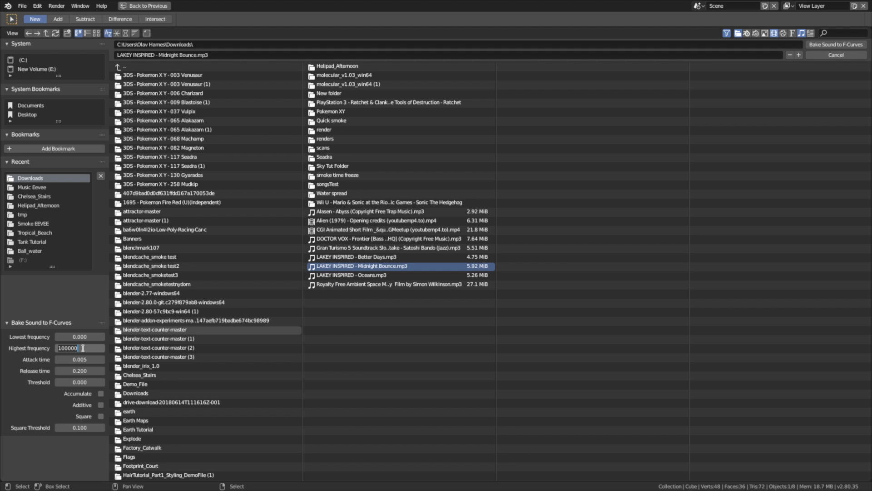
pyautogui.press('Return')
pyautogui.click(79, 359)
pyautogui.press('BackSpace')
pyautogui.press('BackSpace')
pyautogui.press('BackSpace')
pyautogui.press('BackSpace')
pyautogui.press('Return')
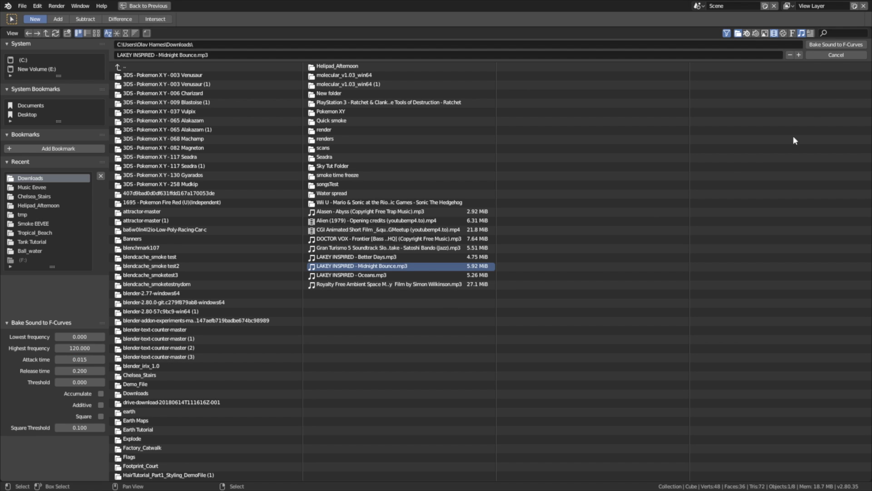
pyautogui.click(826, 46)
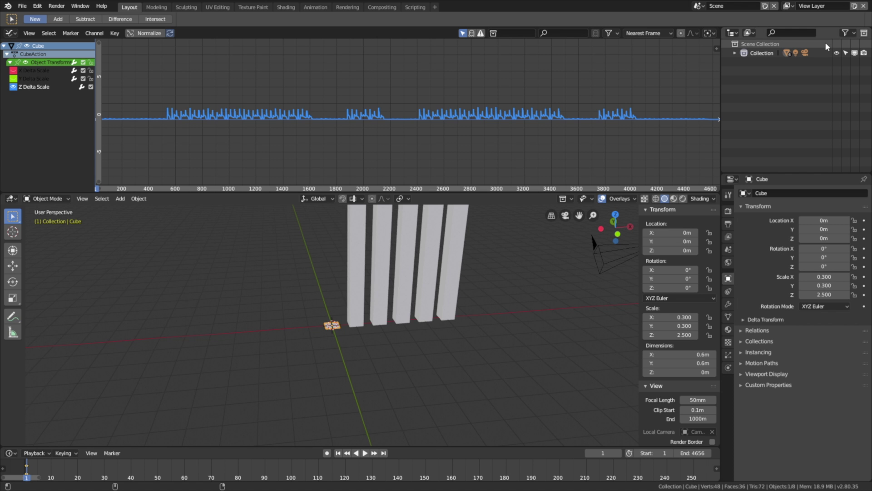
pyautogui.click(163, 138)
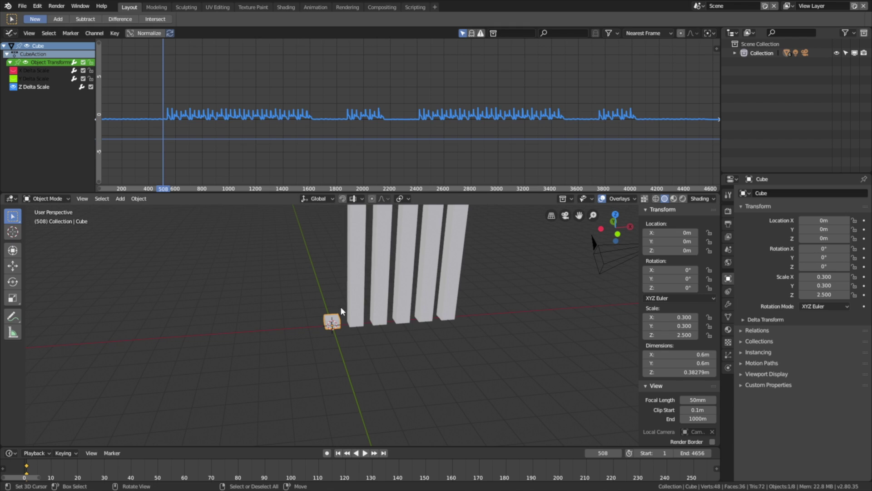
pyautogui.click(366, 453)
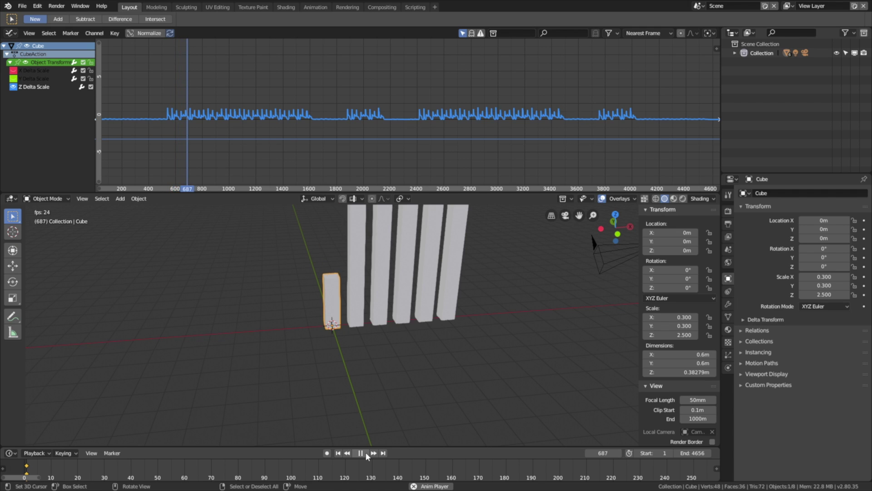
pyautogui.click(366, 452)
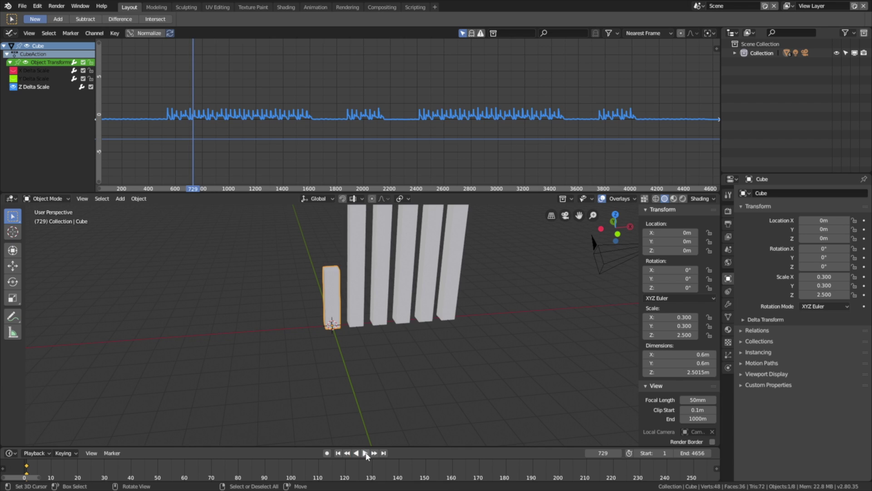
pyautogui.click(26, 470)
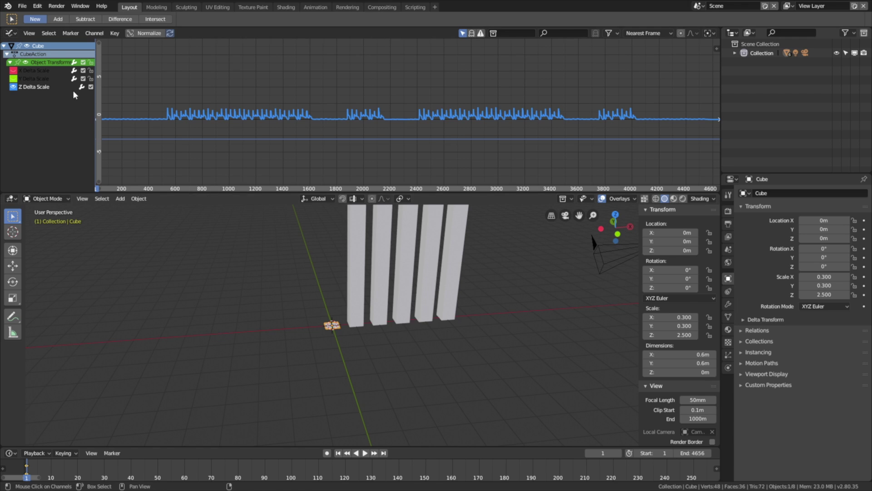
# Step: Save the project as tut1.blend via Save As in the Music Eevee folder
pyautogui.click(23, 7)
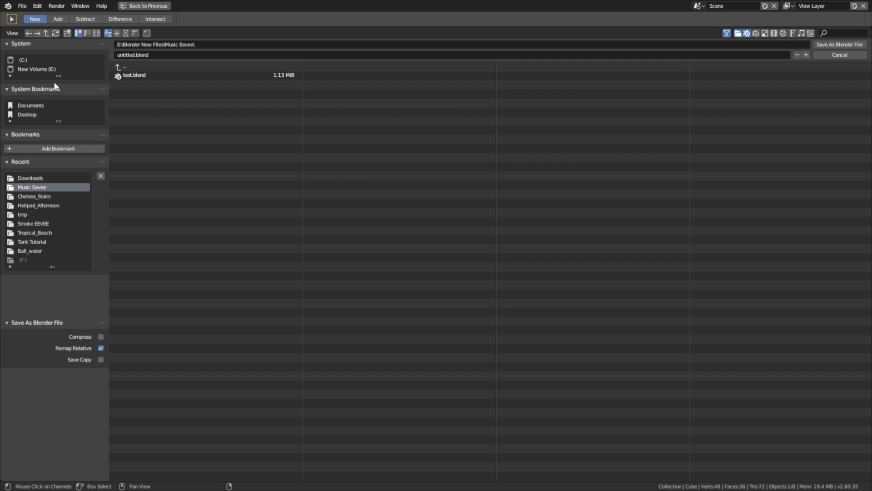
pyautogui.click(150, 54)
pyautogui.write('t')
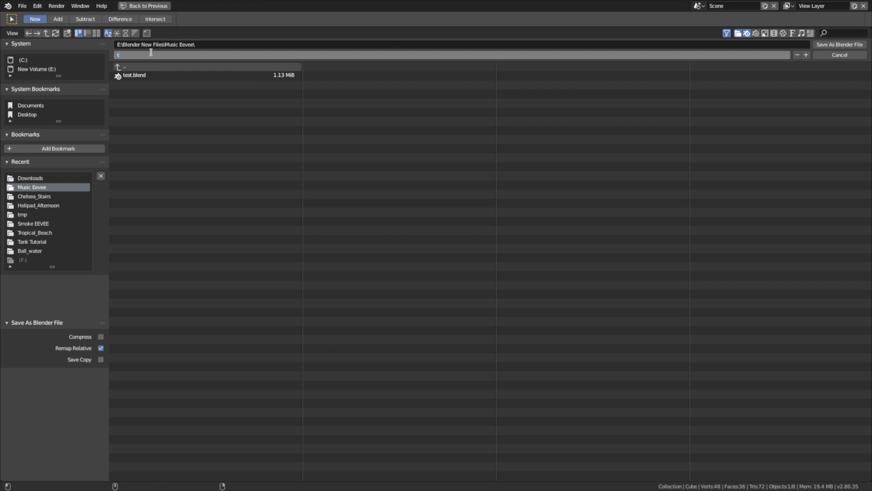
pyautogui.write('ut1')
pyautogui.press('Return')
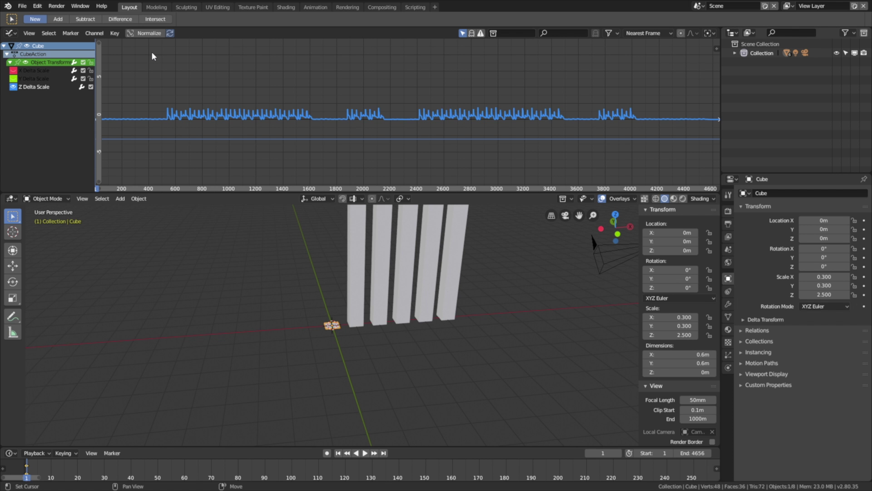
# Step: Select Cube.001, insert its Delta Scale keys, and isolate the Z Delta Scale channel
pyautogui.click(355, 268)
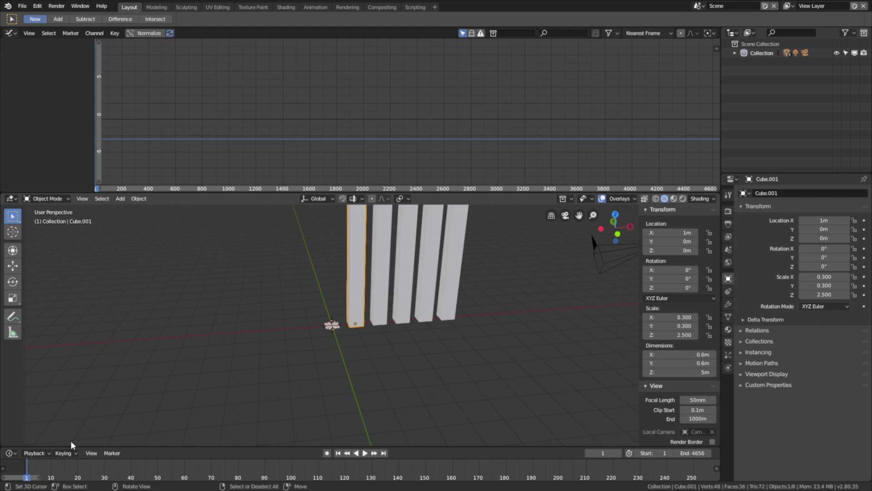
pyautogui.click(61, 452)
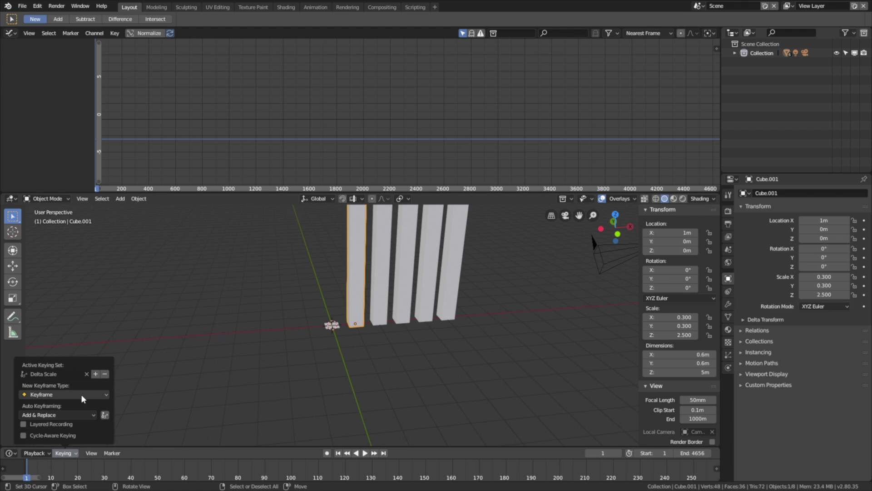
pyautogui.click(95, 374)
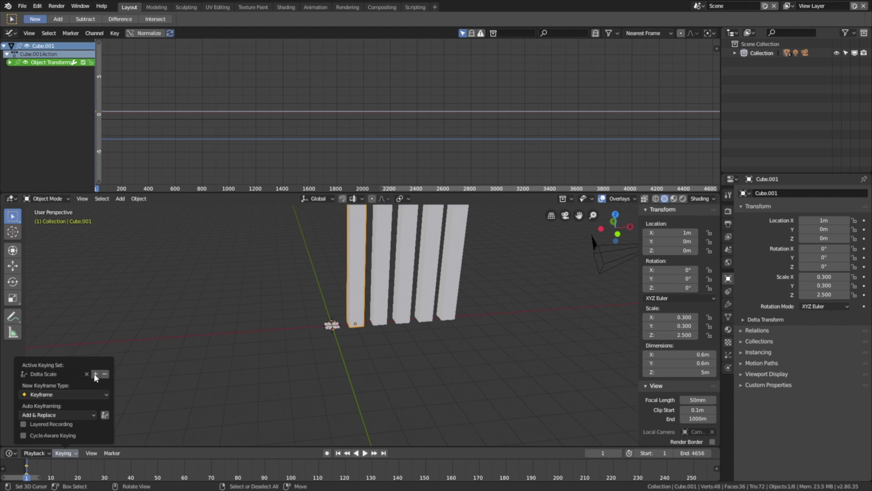
pyautogui.click(10, 63)
pyautogui.click(13, 79)
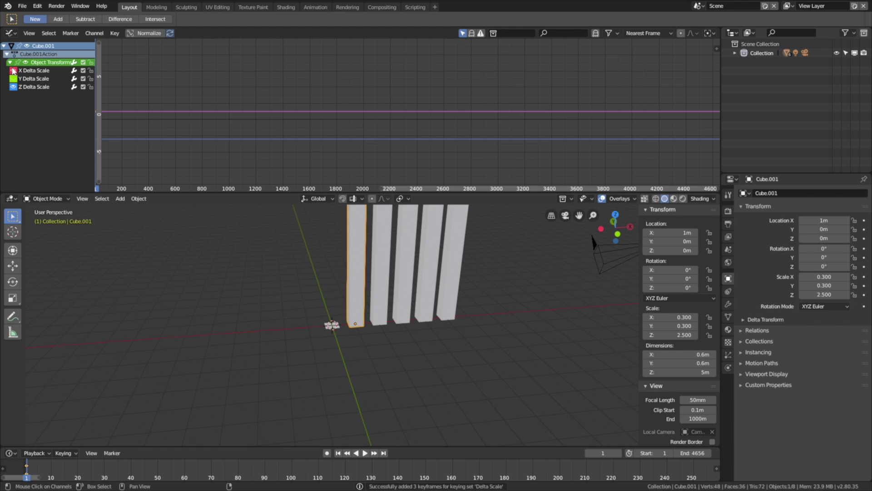
# Step: Bake Midnight Bounce.mp3 into the Z curve using lowest frequency 120 and highest 250
pyautogui.click(114, 33)
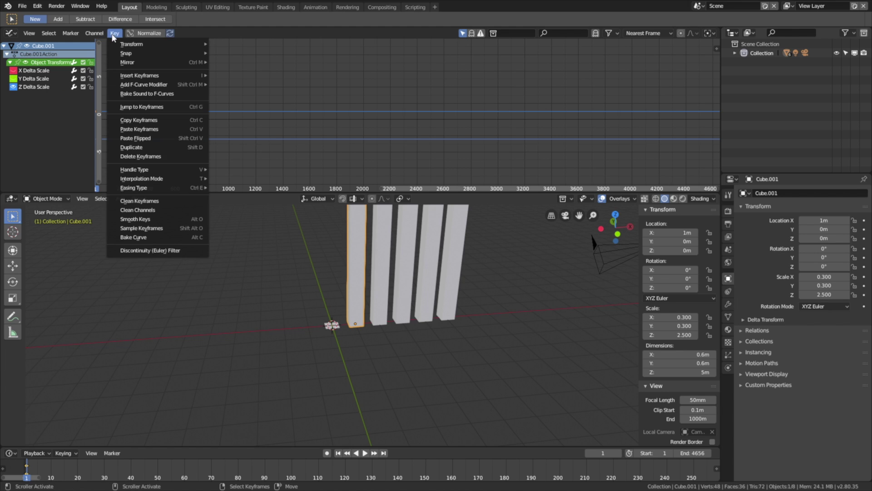
pyautogui.click(150, 93)
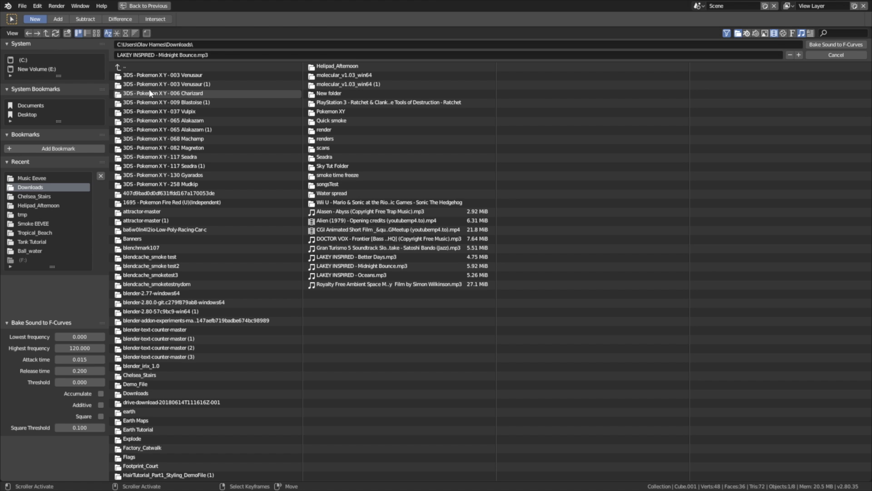
pyautogui.click(356, 266)
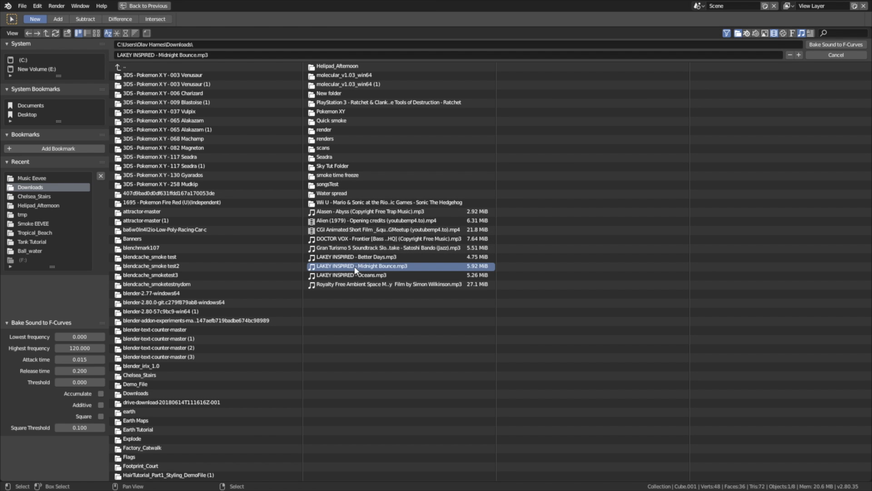
pyautogui.click(79, 336)
pyautogui.write('120')
pyautogui.press('Return')
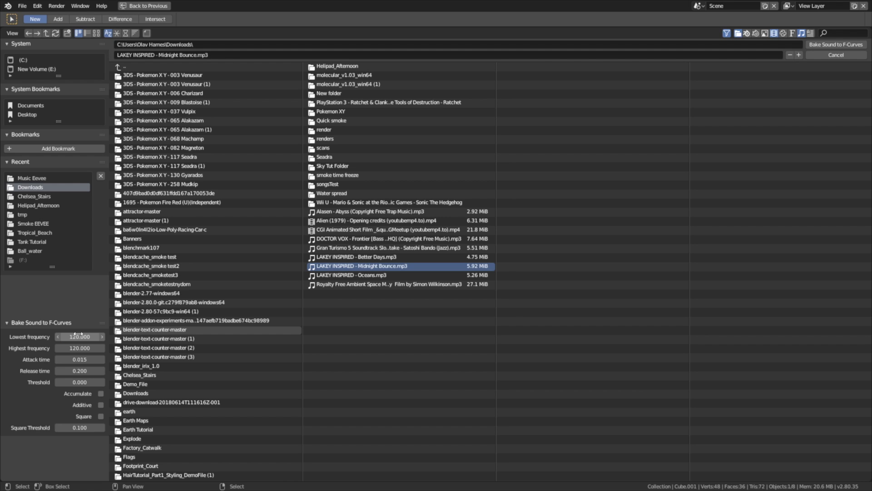
pyautogui.click(74, 348)
pyautogui.click(74, 348)
pyautogui.write('250')
pyautogui.press('Return')
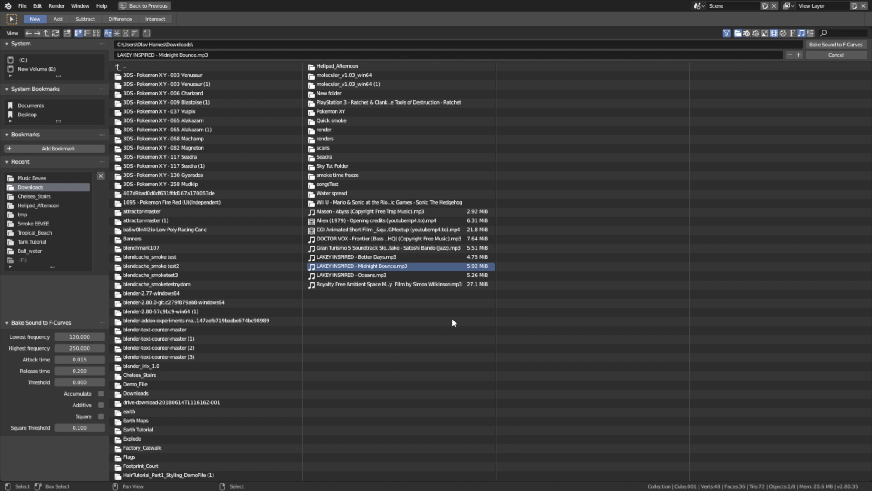
pyautogui.click(828, 44)
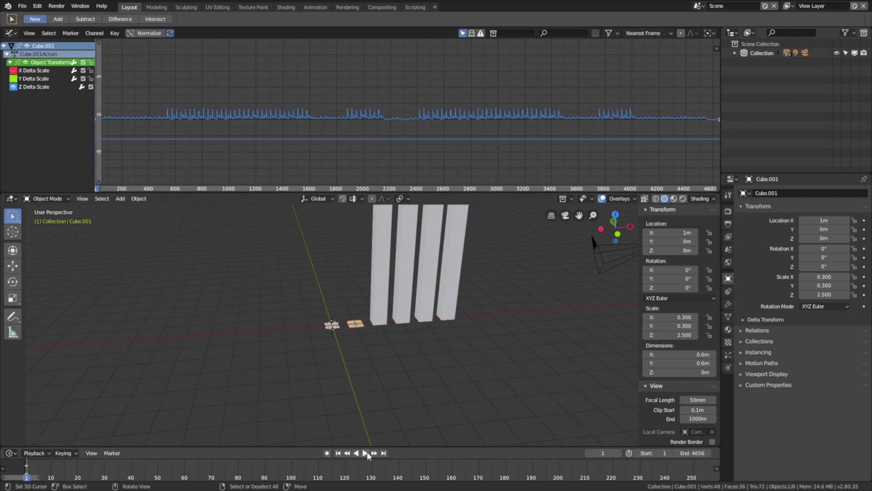
# Step: Play from frame 768 to watch both bars, then stop and rewind to frame 1
pyautogui.click(198, 148)
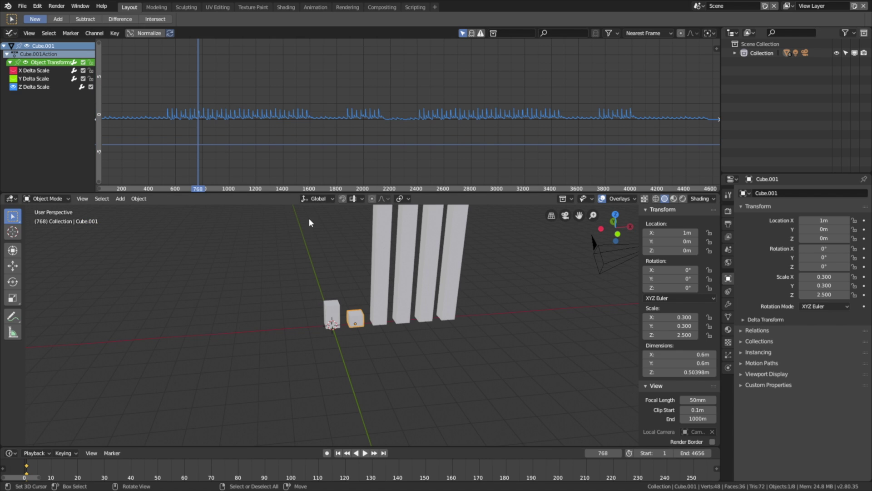
pyautogui.click(365, 453)
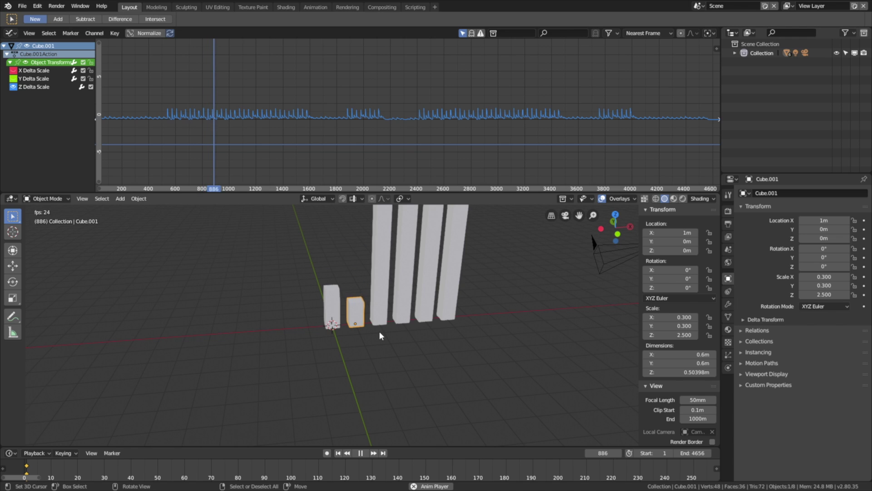
pyautogui.click(361, 454)
pyautogui.hotkey('shift', 'Left')
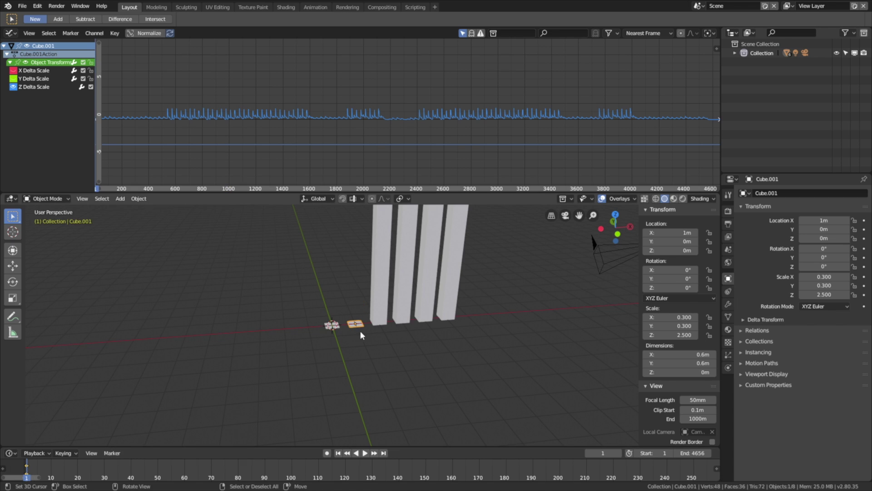
# Step: Key Cube.002's delta scale and bake Midnight Bounce into it over 250–350 Hz
pyautogui.click(388, 269)
pyautogui.click(66, 453)
pyautogui.press('i')
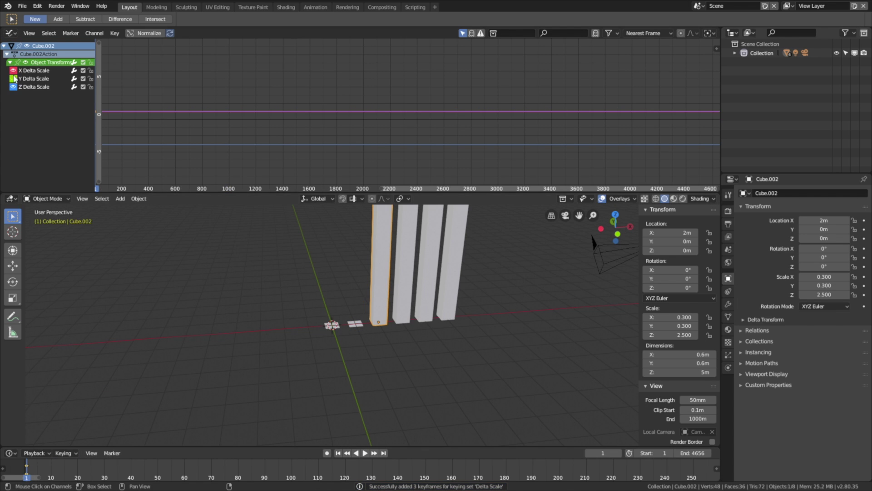
pyautogui.click(114, 33)
pyautogui.click(138, 93)
pyautogui.doubleClick(55, 337)
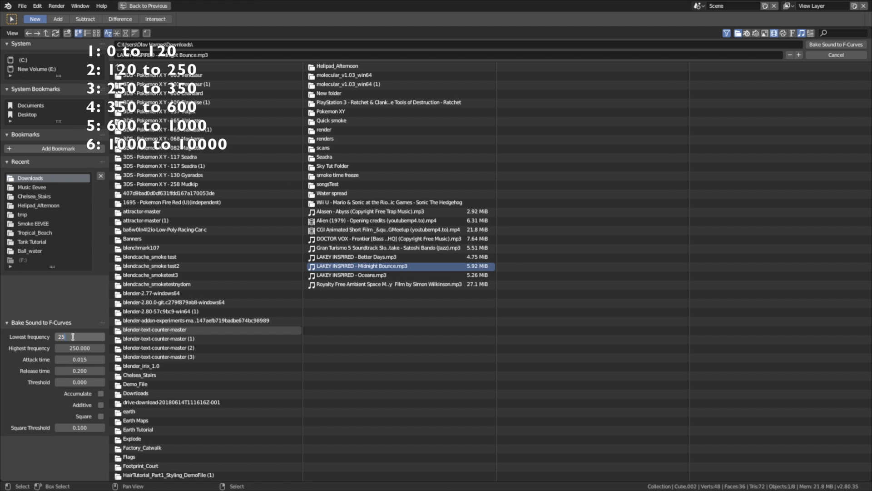
pyautogui.write('250')
pyautogui.doubleClick(75, 349)
pyautogui.press('Return')
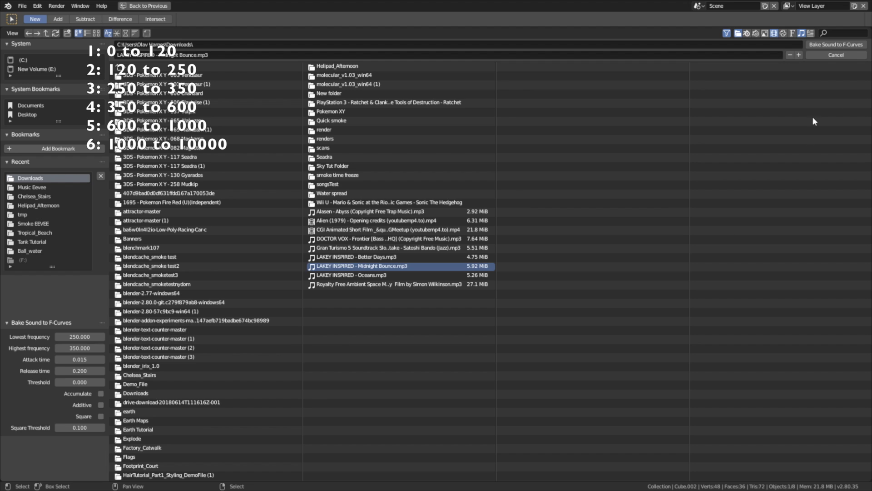
pyautogui.click(835, 44)
# Step: Key Cube.003's delta scale and bake Midnight Bounce into it over 350–600 Hz
pyautogui.click(63, 453)
pyautogui.click(96, 377)
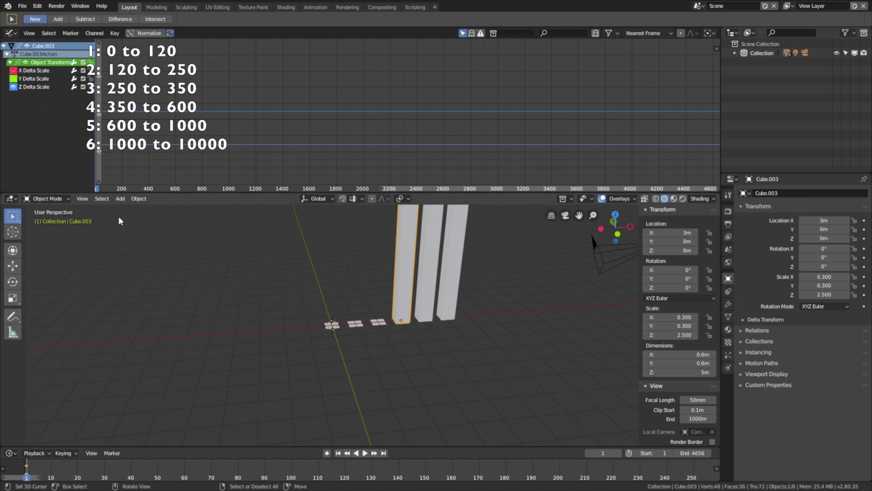
pyautogui.click(114, 34)
pyautogui.click(147, 94)
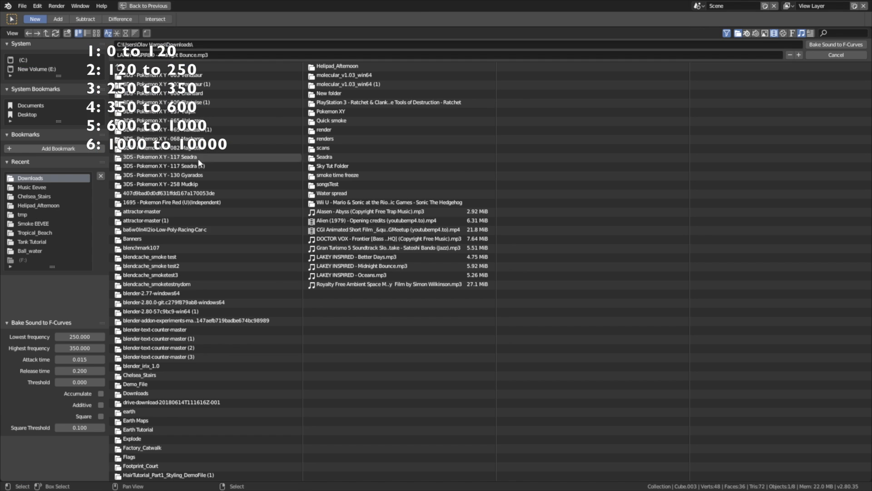
pyautogui.click(80, 337)
pyautogui.write('350')
pyautogui.click(79, 348)
pyautogui.write('600')
pyautogui.press('Return')
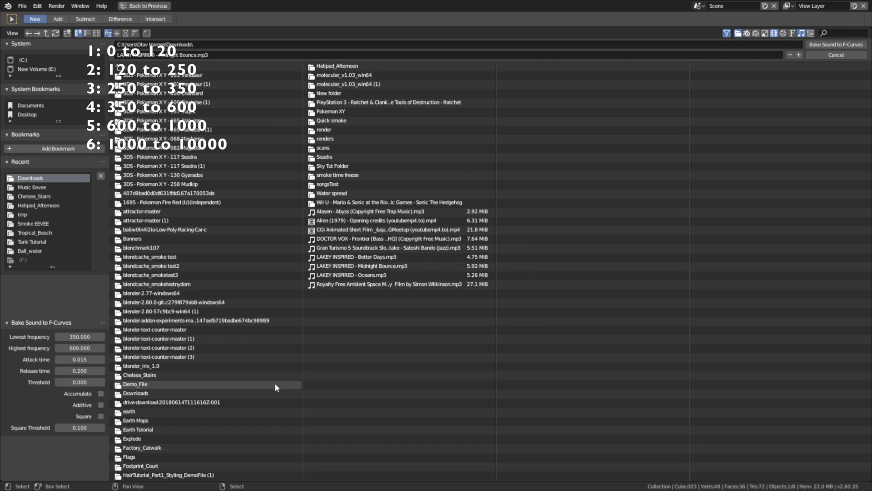
pyautogui.click(836, 44)
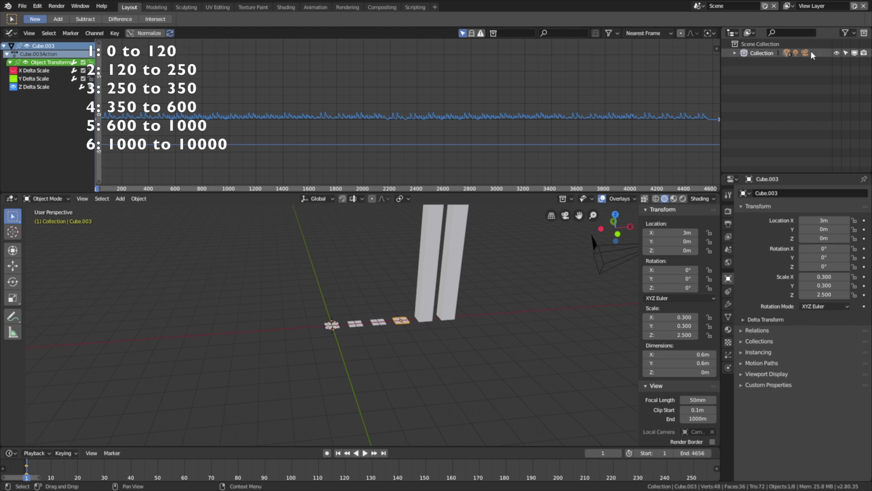
# Step: Key Cube.004's delta scale and bake Midnight Bounce into it over 600–1000 Hz
pyautogui.click(432, 254)
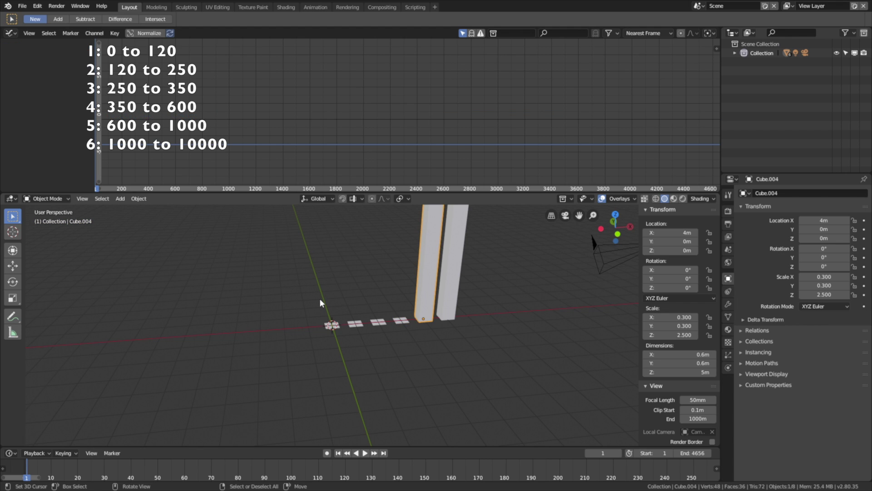
pyautogui.press('i')
pyautogui.click(67, 413)
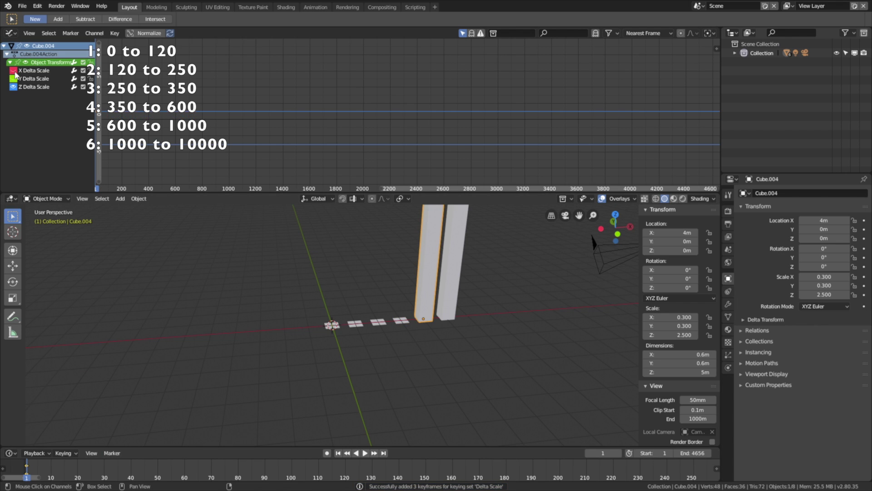
pyautogui.click(115, 33)
pyautogui.click(137, 241)
pyautogui.click(91, 337)
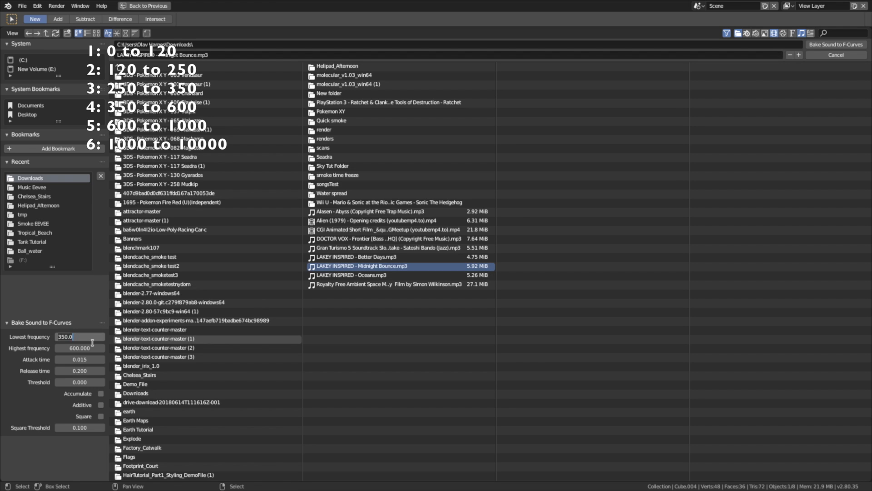
pyautogui.hotkey('ctrl', 'a')
pyautogui.write('600')
pyautogui.press('Tab')
pyautogui.write('1000')
pyautogui.press('Return')
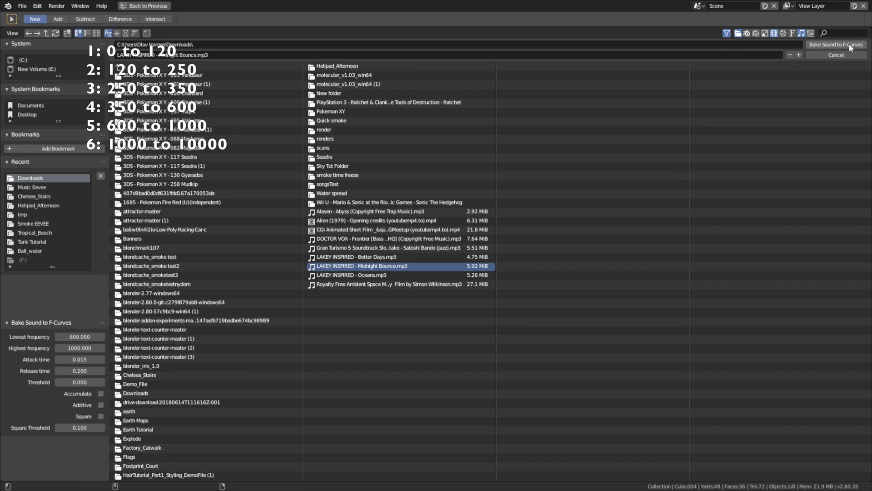
pyautogui.click(851, 48)
# Step: Bake Midnight Bounce into Cube.005's delta scale curves over 1000–16000 Hz
pyautogui.click(10, 63)
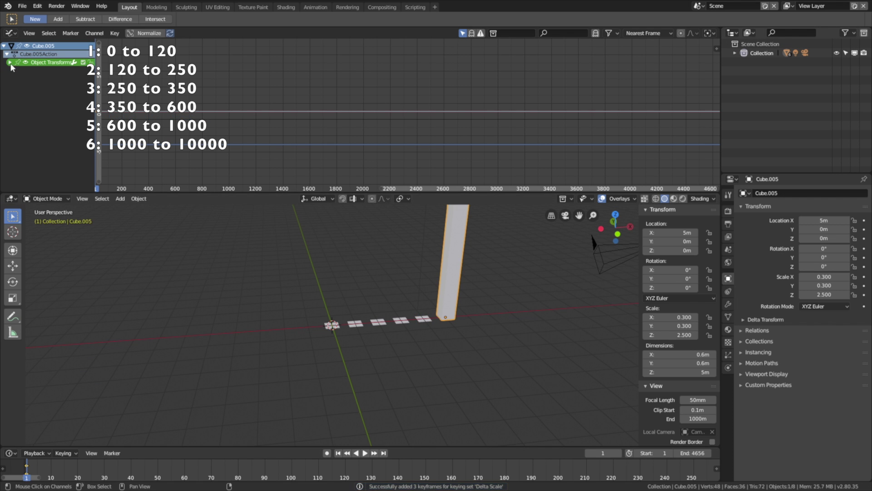
pyautogui.click(10, 62)
pyautogui.click(115, 33)
pyautogui.click(136, 241)
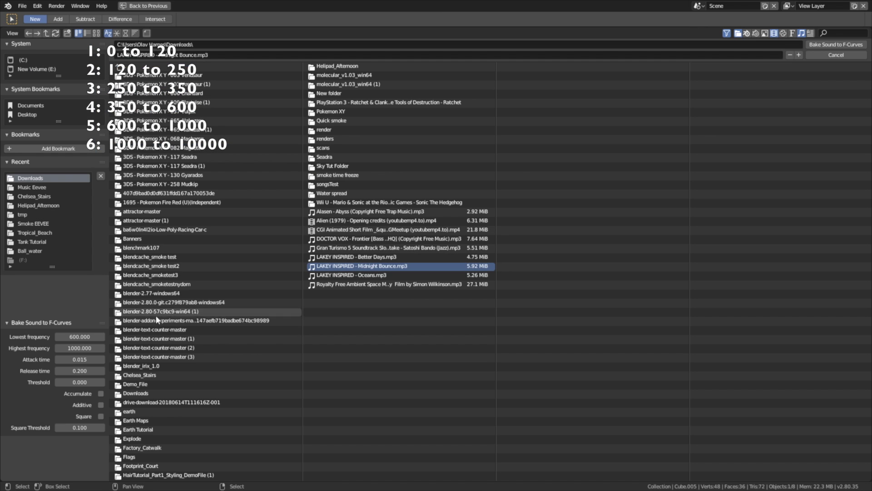
pyautogui.doubleClick(80, 336)
pyautogui.write('1000')
pyautogui.press('Tab')
pyautogui.write('16000')
pyautogui.press('Return')
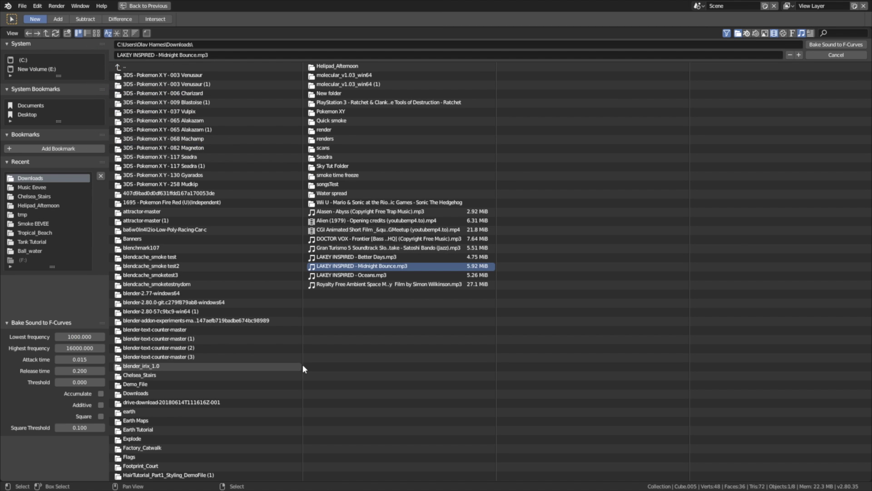
pyautogui.click(826, 44)
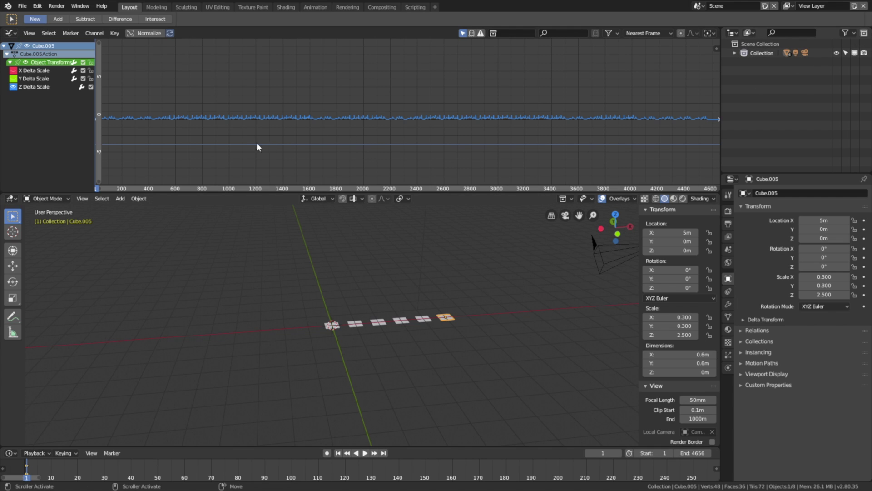
# Step: Play the animation from mid-song, orbiting to watch the bars, and stop at frame 1297
pyautogui.click(240, 150)
pyautogui.click(365, 453)
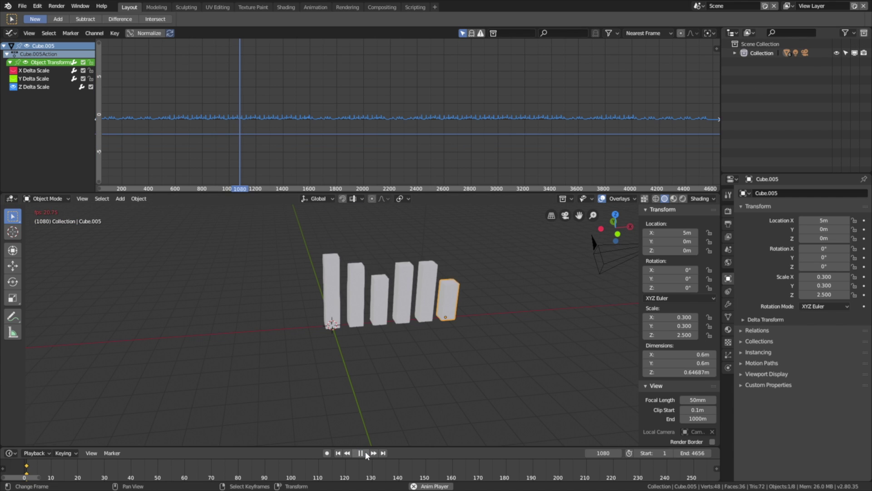
pyautogui.moveTo(414, 331); pyautogui.dragTo(409, 331, button='middle')
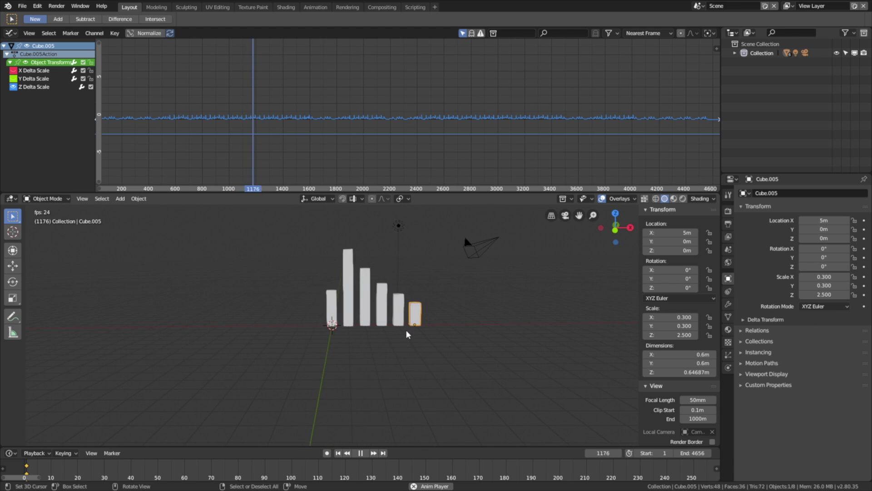
pyautogui.click(360, 453)
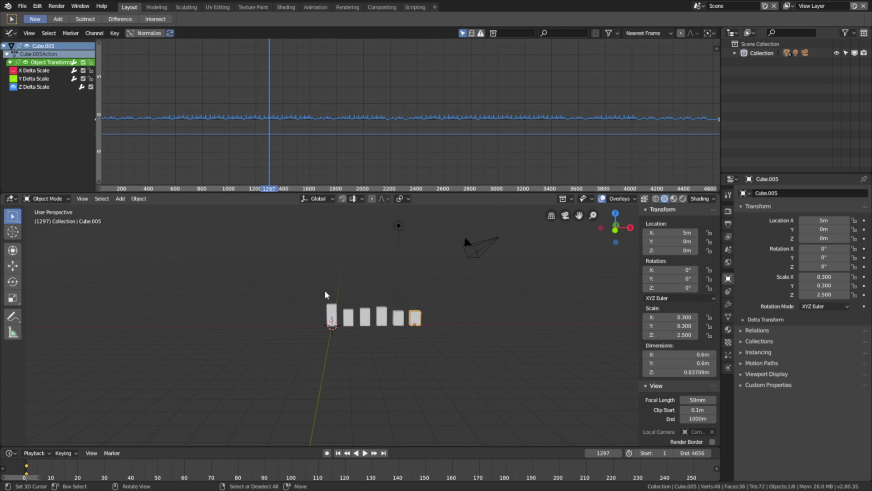
pyautogui.moveTo(356, 273); pyautogui.dragTo(383, 282, button='middle')
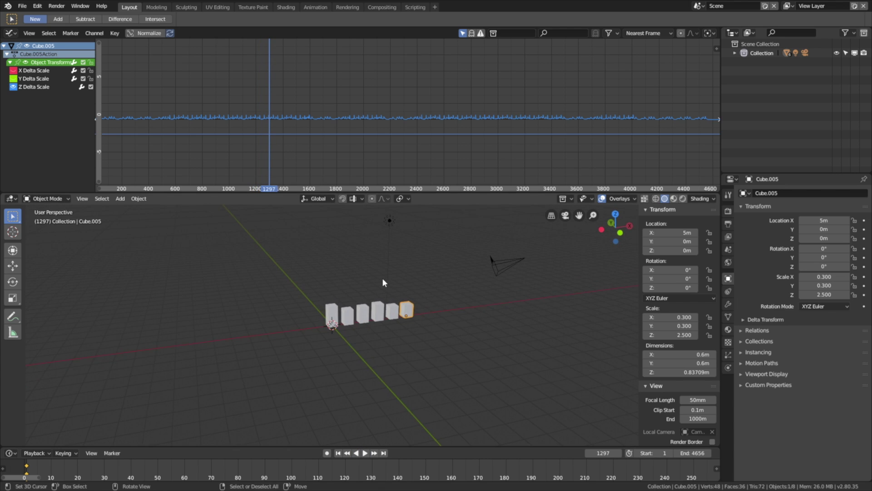
# Step: Save the project as a new file, tut2.blend
pyautogui.click(21, 6)
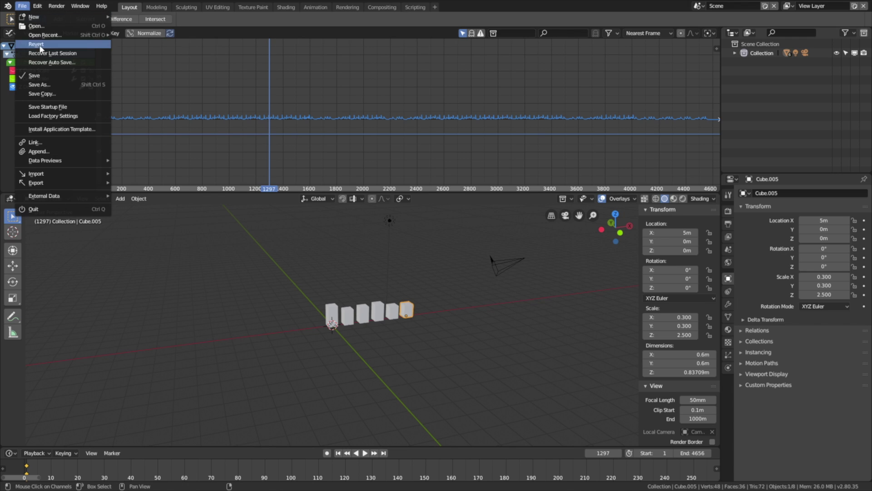
pyautogui.click(39, 84)
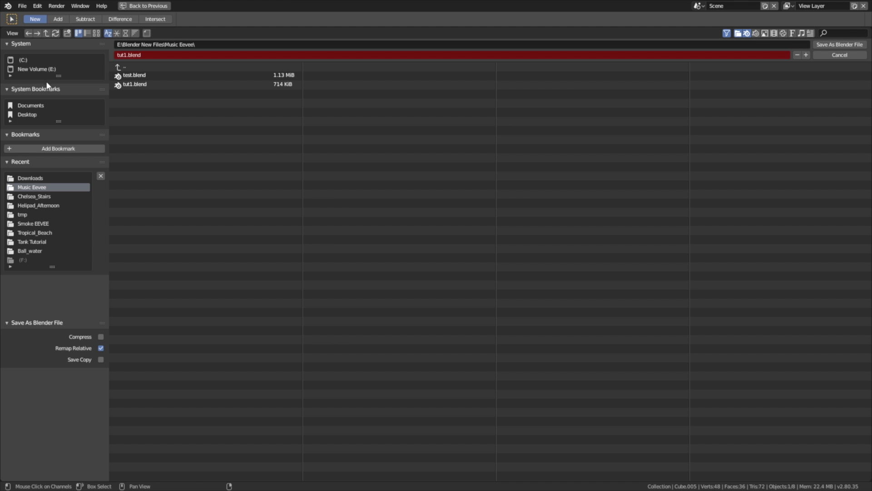
pyautogui.click(805, 55)
pyautogui.click(839, 44)
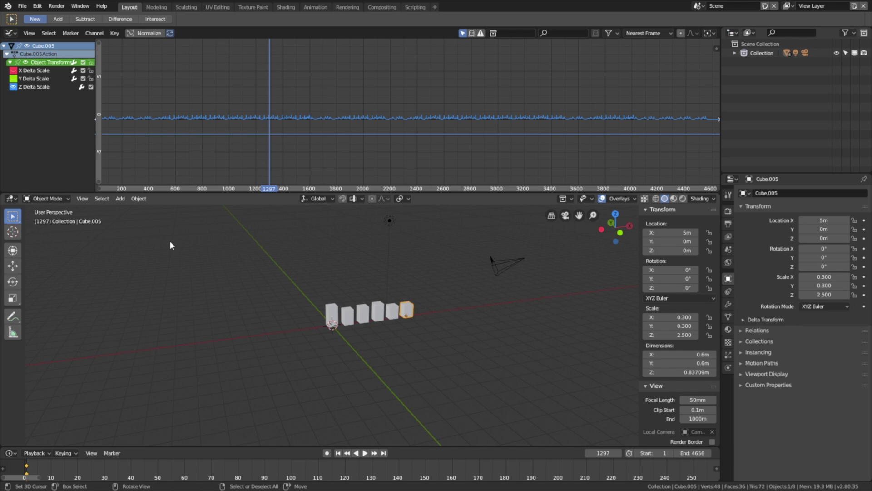
pyautogui.moveTo(187, 193); pyautogui.dragTo(193, 62)
# Step: Add a plane at the origin and scale it up into a huge floor
pyautogui.click(120, 70)
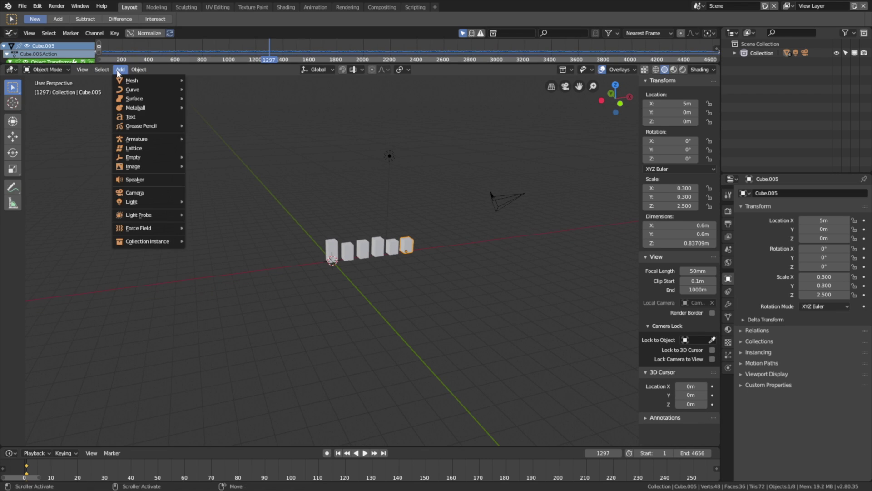
pyautogui.moveTo(128, 79)
pyautogui.click(208, 80)
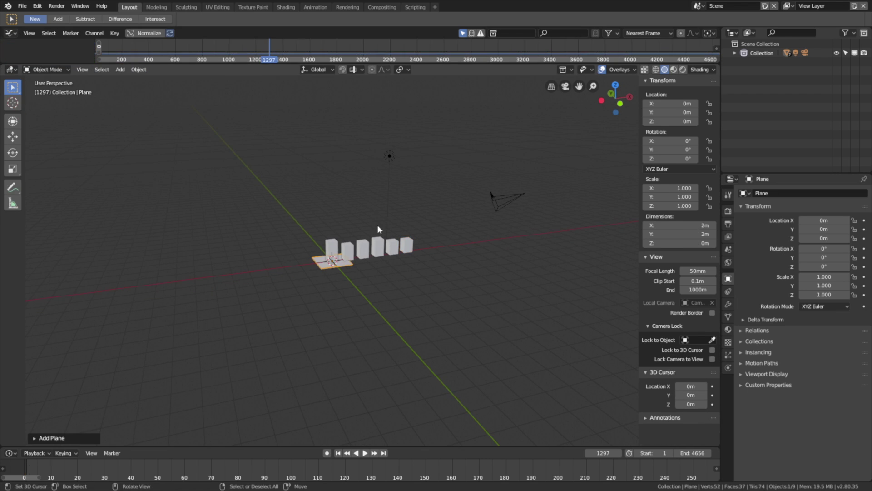
pyautogui.press('s')
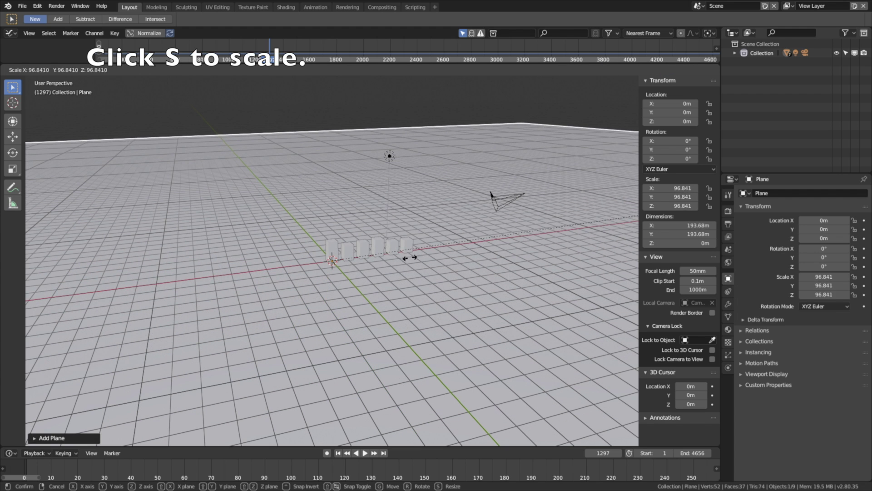
pyautogui.click(481, 180)
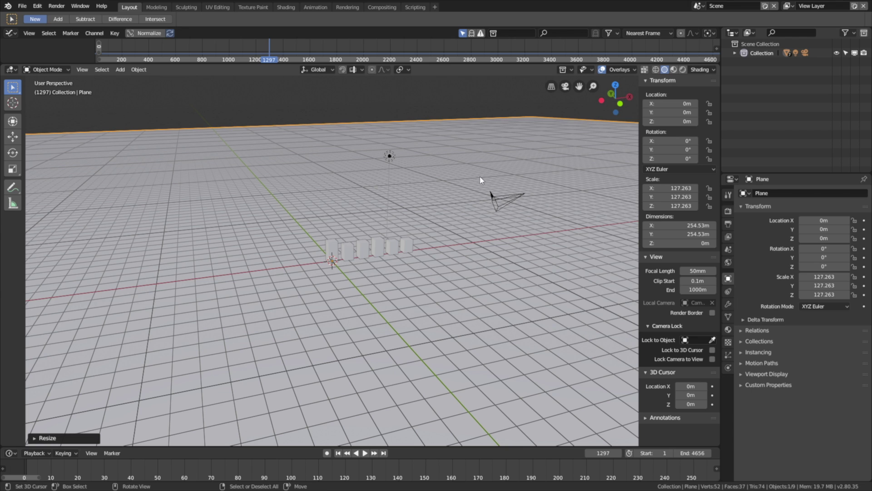
pyautogui.moveTo(495, 158); pyautogui.dragTo(536, 157, button='middle')
# Step: Move and angle the light to the right of the bars and make it a Sun at energy 10
pyautogui.rightClick(345, 148)
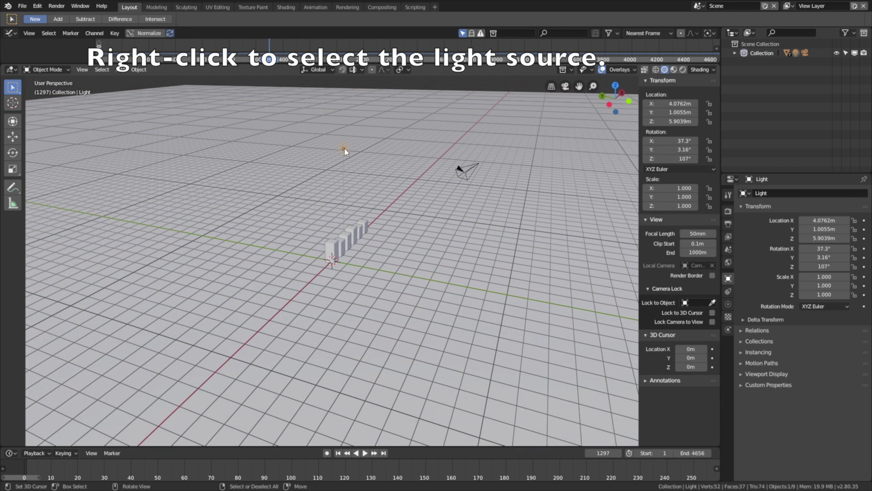
pyautogui.click(683, 69)
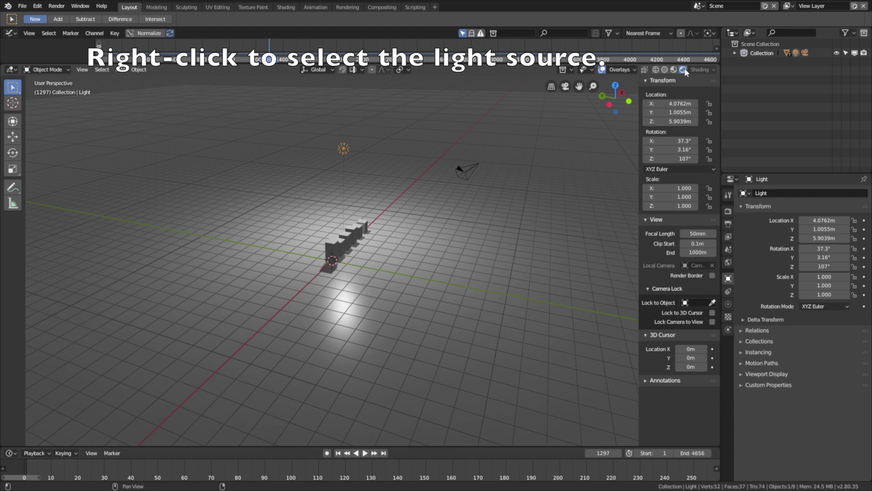
pyautogui.moveTo(362, 196); pyautogui.dragTo(377, 195, button='middle')
pyautogui.press('g')
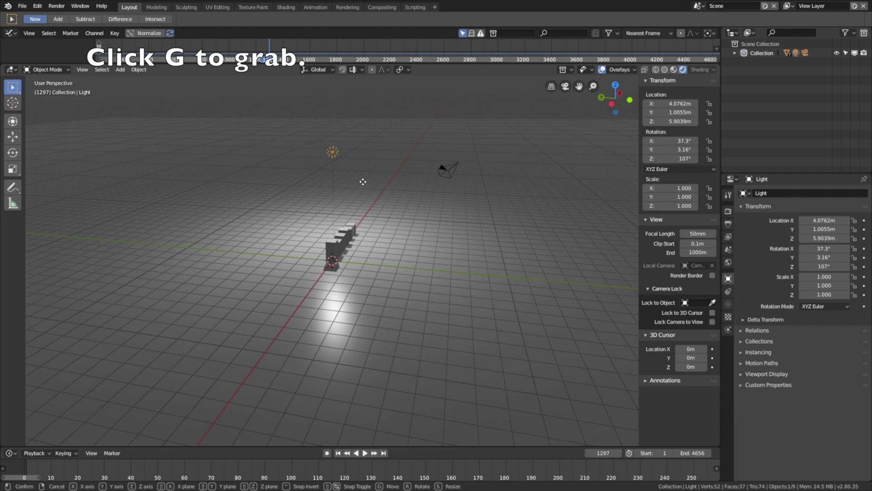
pyautogui.click(543, 206)
pyautogui.press('r')
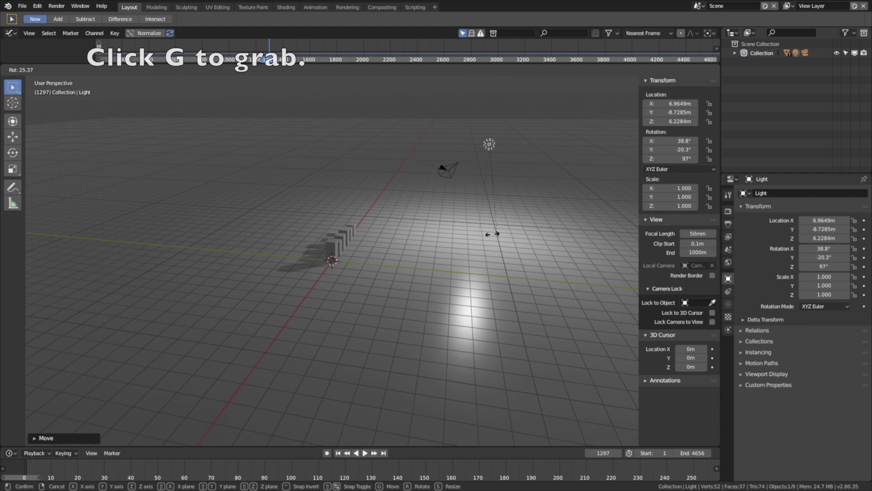
pyautogui.click(449, 171)
pyautogui.click(728, 304)
pyautogui.click(786, 231)
pyautogui.moveTo(482, 218); pyautogui.dragTo(557, 232, button='middle')
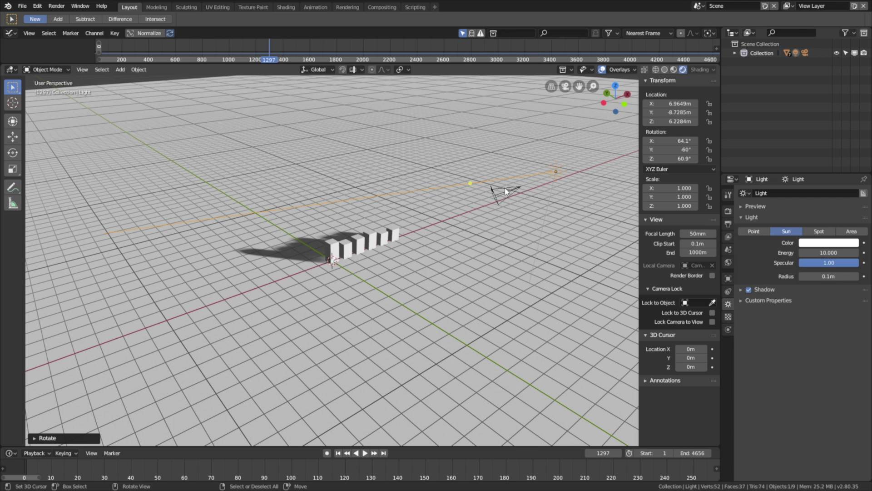
# Step: Give the floor a new Material.001 with near-black base colour, metallic 1.0 and roughness 0.136
pyautogui.rightClick(366, 148)
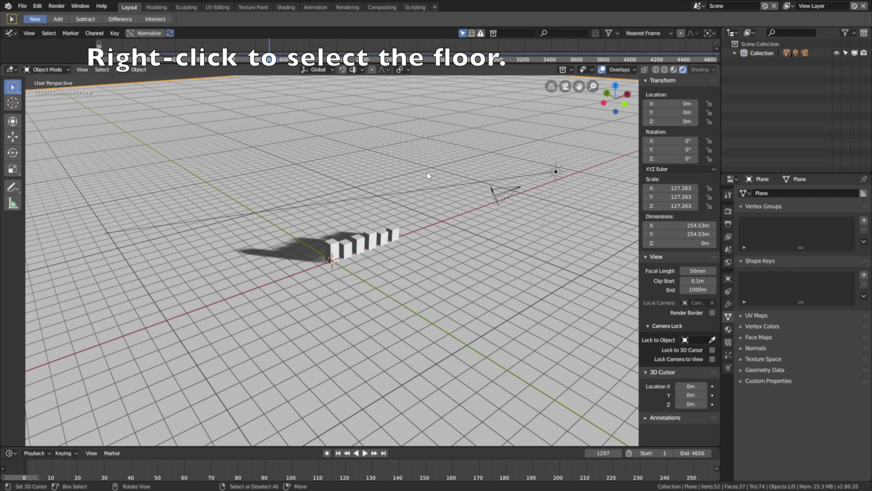
pyautogui.click(728, 329)
pyautogui.click(794, 233)
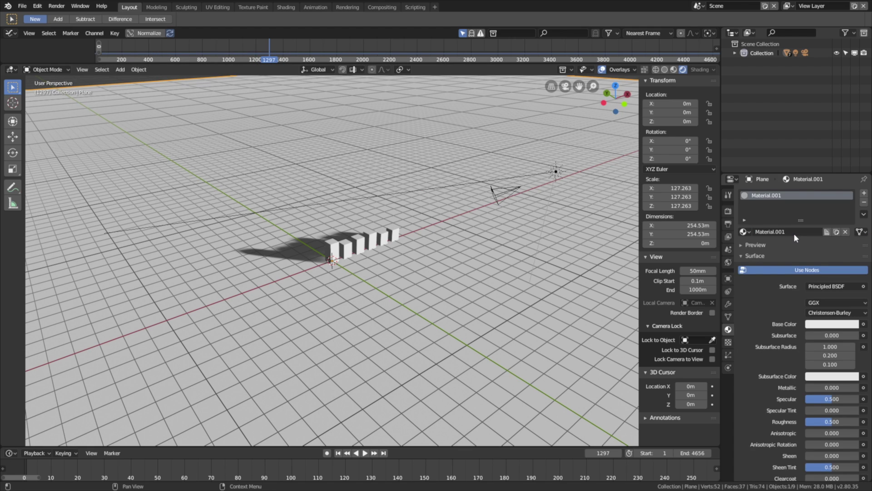
pyautogui.click(832, 323)
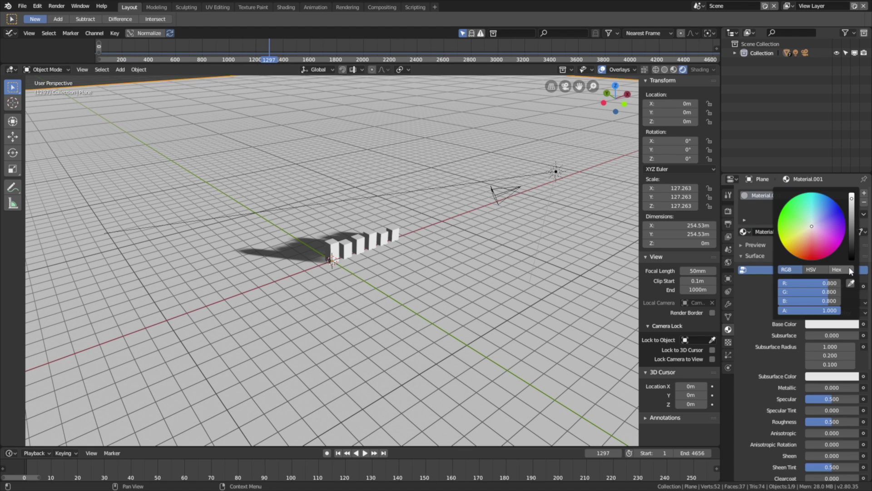
pyautogui.moveTo(851, 254); pyautogui.dragTo(852, 258)
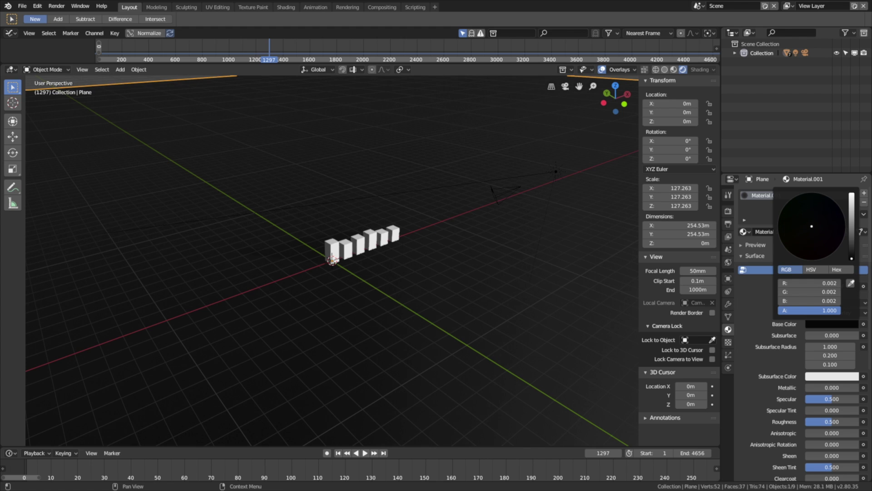
pyautogui.moveTo(568, 227); pyautogui.dragTo(527, 206, button='middle')
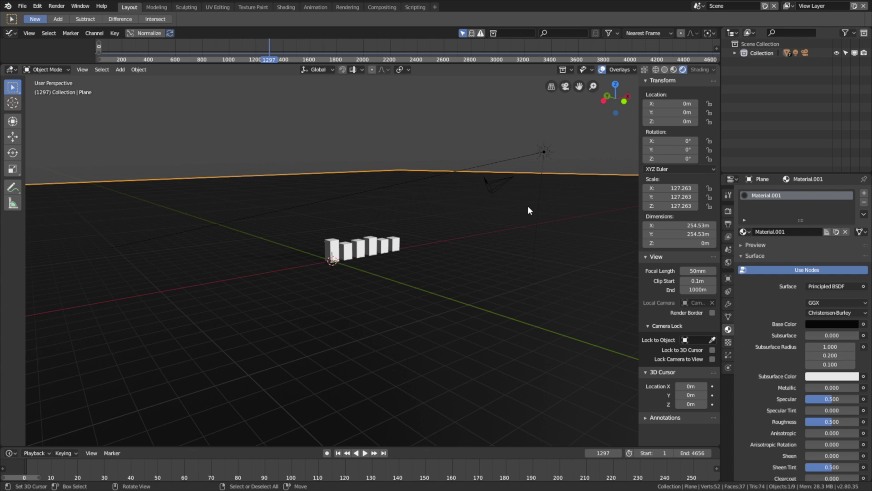
pyautogui.moveTo(807, 387); pyautogui.dragTo(858, 387)
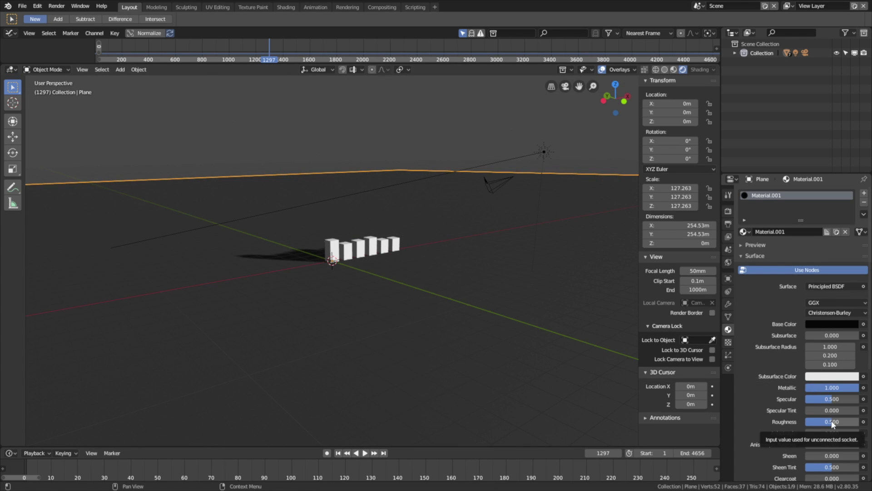
pyautogui.moveTo(831, 422); pyautogui.dragTo(818, 421)
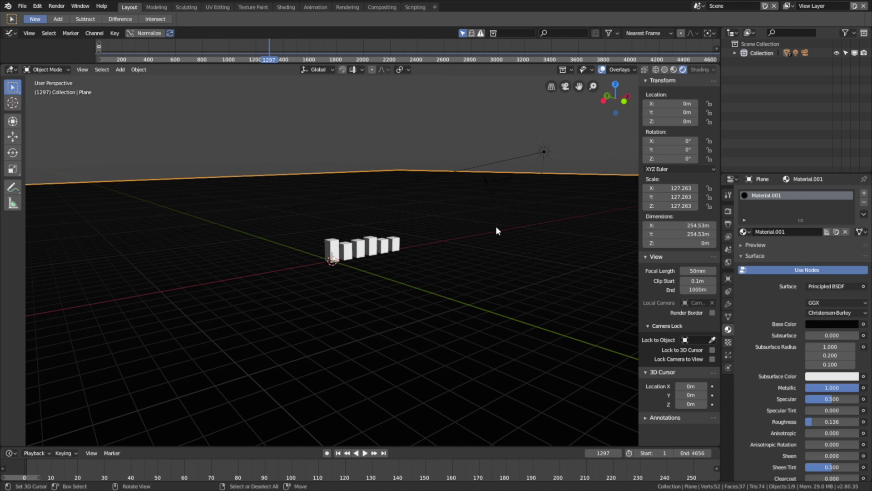
pyautogui.moveTo(496, 226); pyautogui.dragTo(494, 237, button='middle')
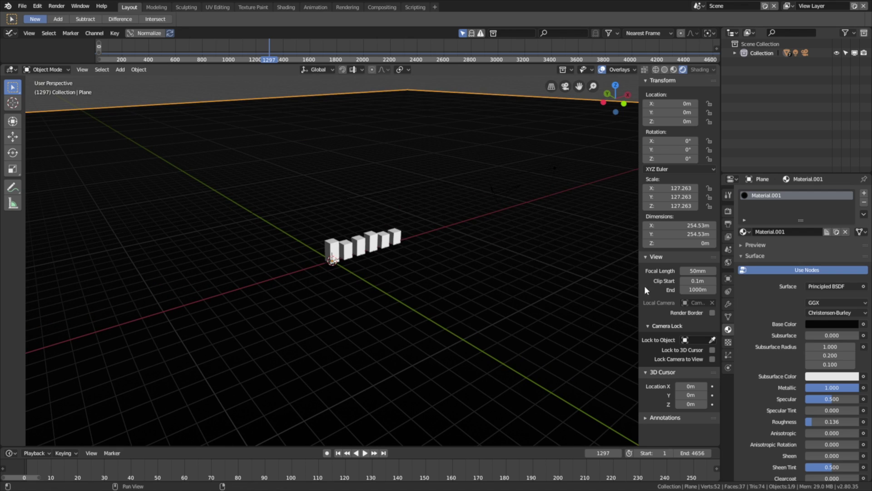
pyautogui.click(728, 262)
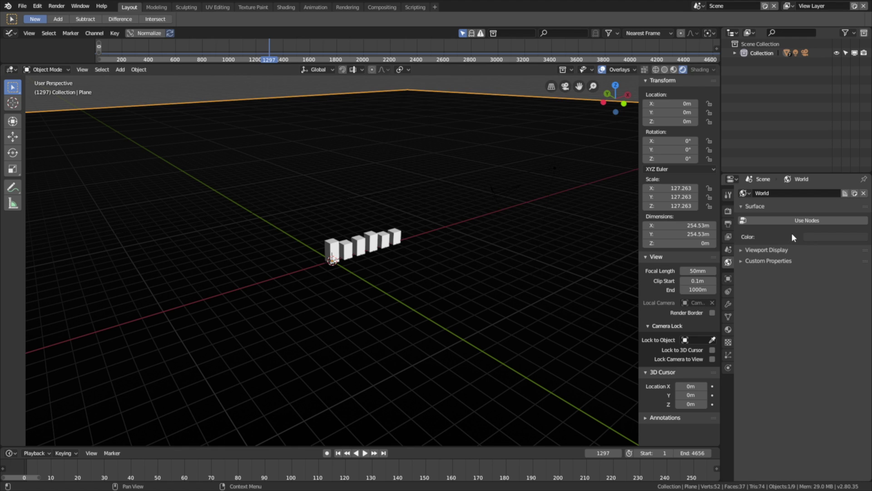
# Step: Enable nodes for the World and set its Color input to an Environment Texture
pyautogui.click(804, 220)
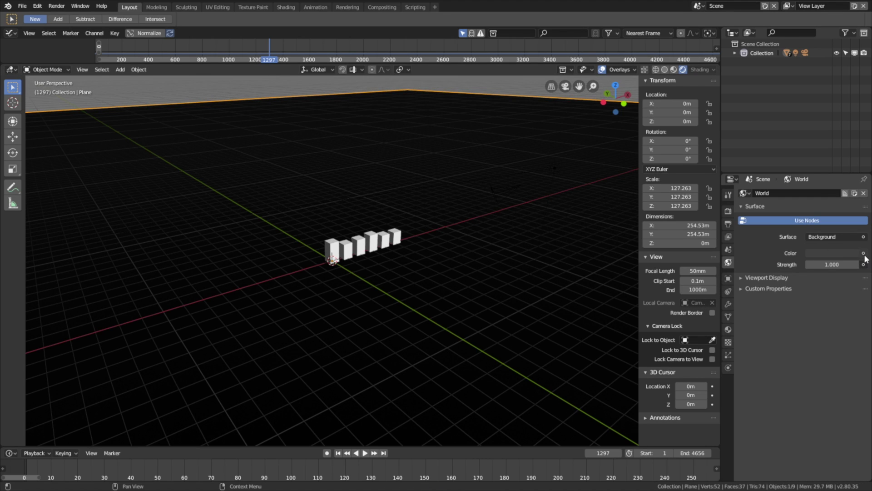
pyautogui.click(863, 254)
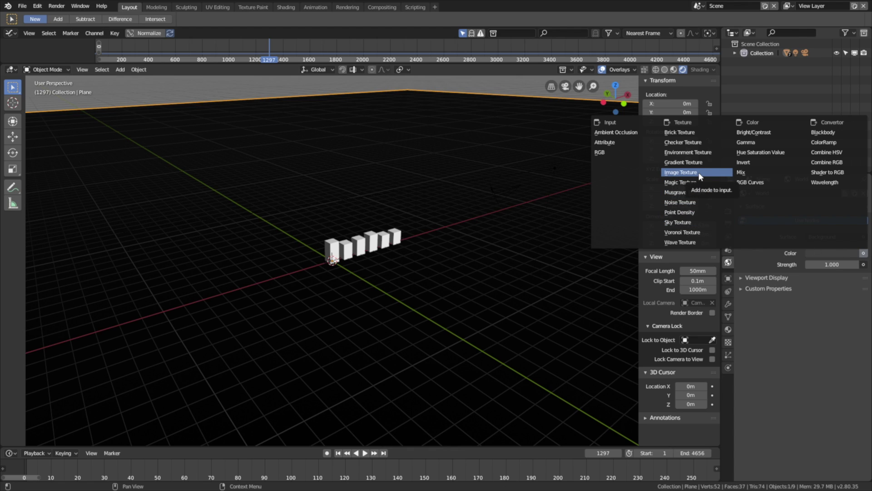
pyautogui.click(686, 152)
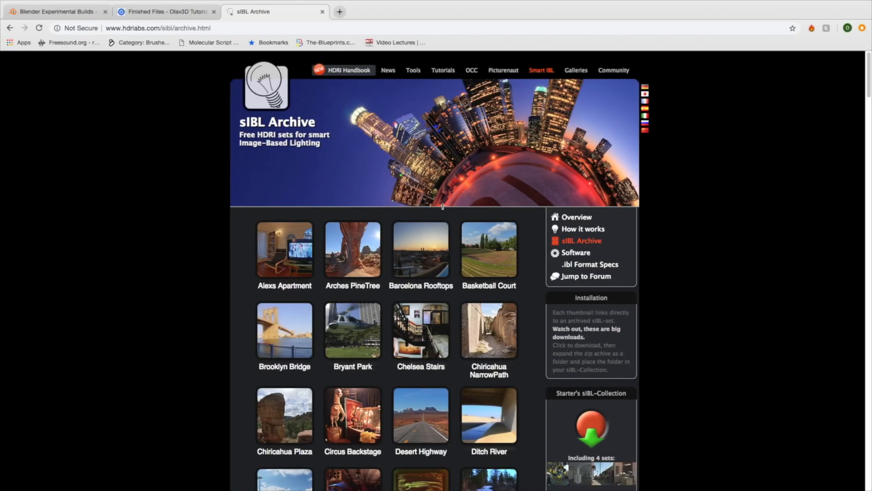
pyautogui.scroll(-3, 443, 207)
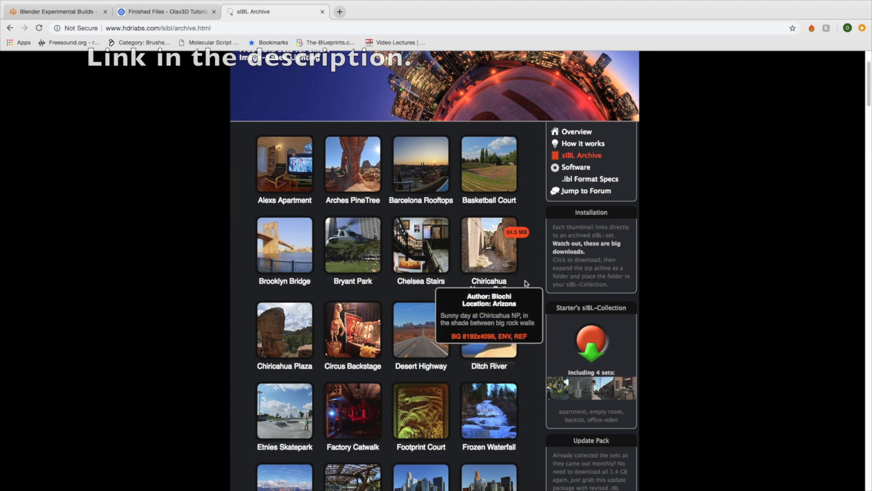
pyautogui.scroll(-10, 530, 290)
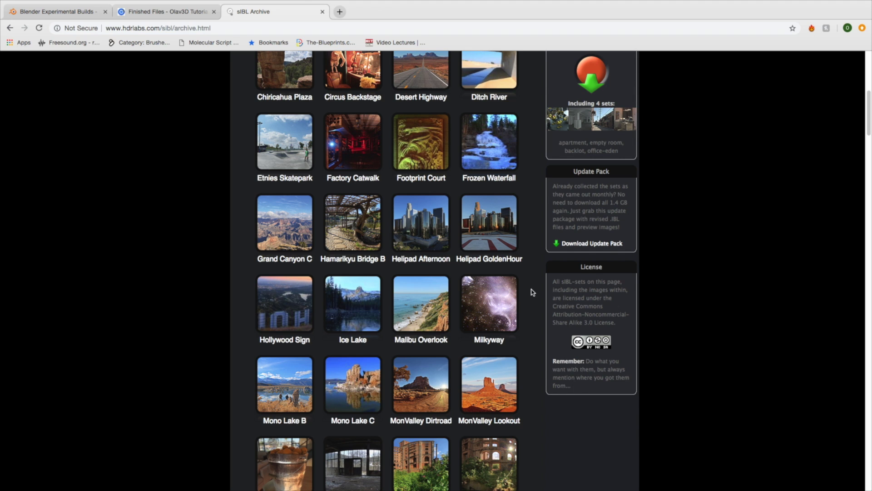
pyautogui.scroll(-15, 532, 292)
pyautogui.scroll(-15, 531, 291)
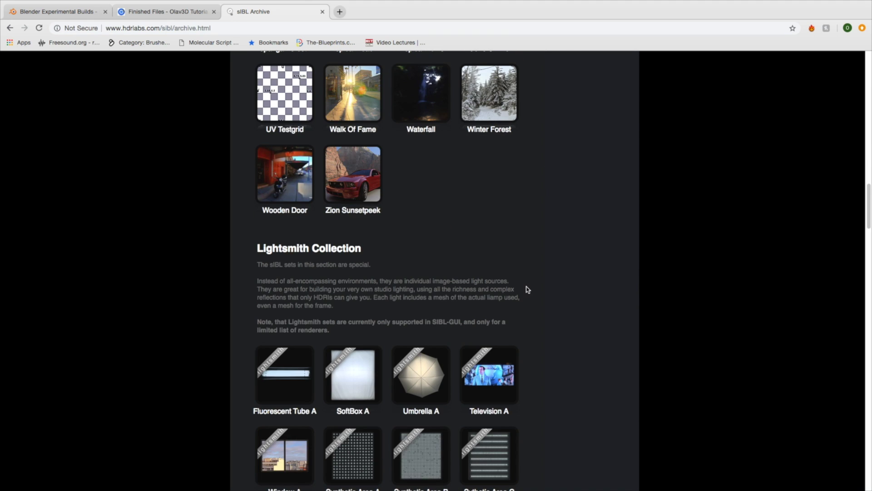
pyautogui.scroll(20, 527, 289)
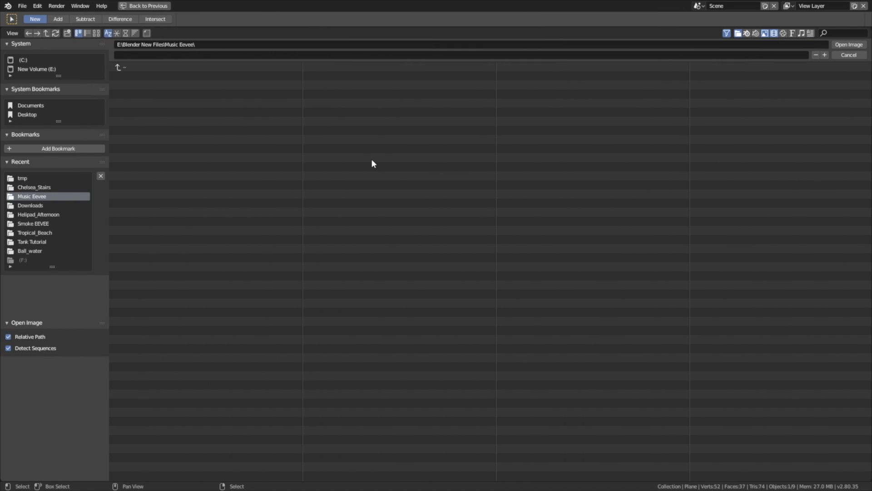
# Step: Load Chelsea_Stairs_3k.hdr from the Chelsea_Stairs folder as the world environment image
pyautogui.click(51, 187)
pyautogui.click(182, 75)
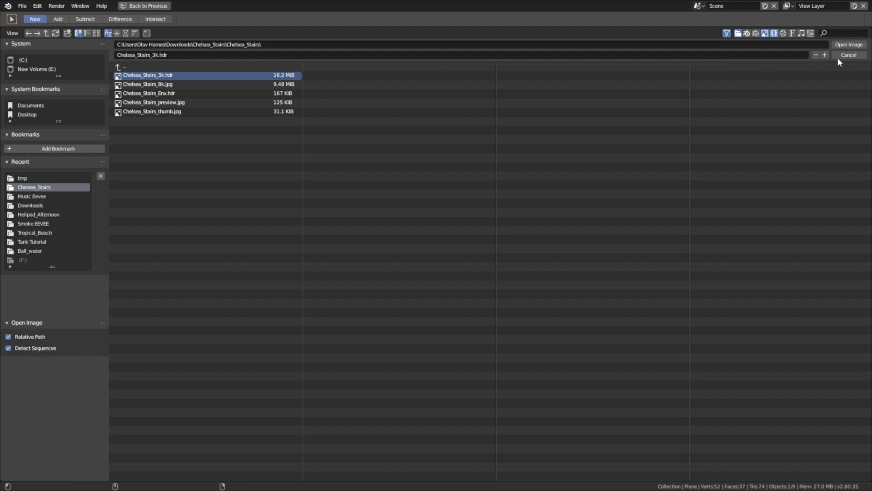
pyautogui.click(849, 45)
pyautogui.click(848, 44)
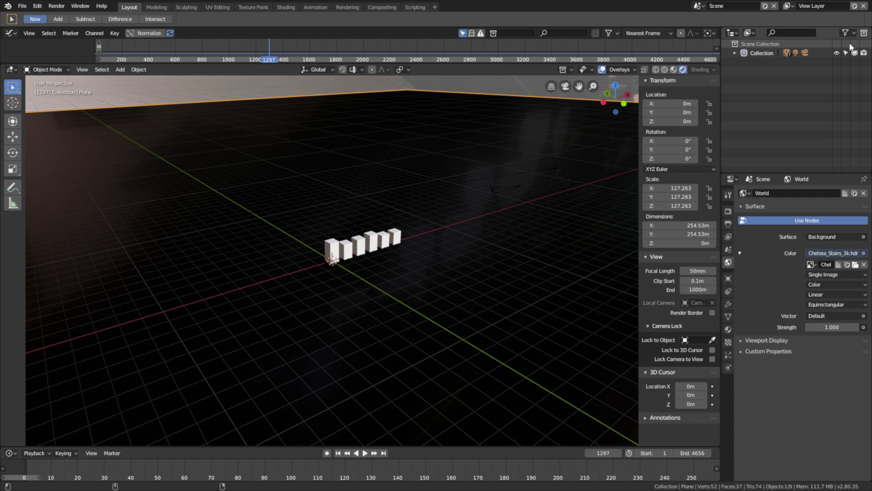
pyautogui.moveTo(495, 149); pyautogui.dragTo(476, 150, button='middle')
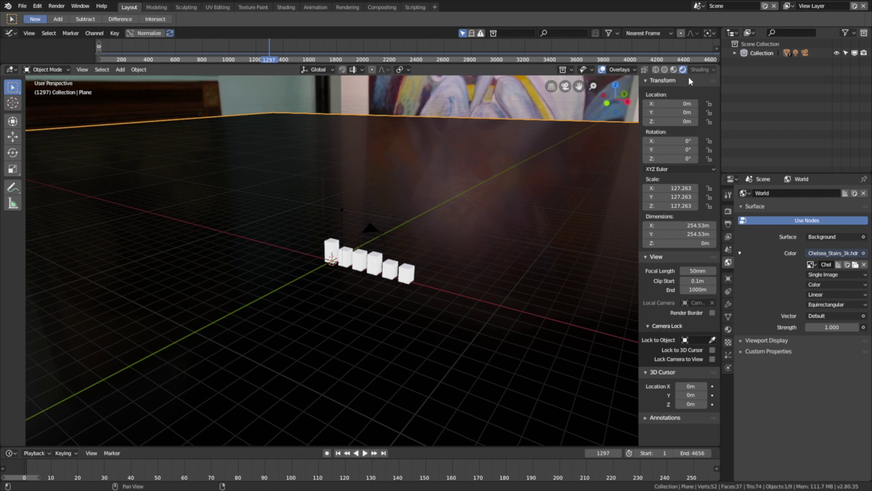
pyautogui.click(602, 70)
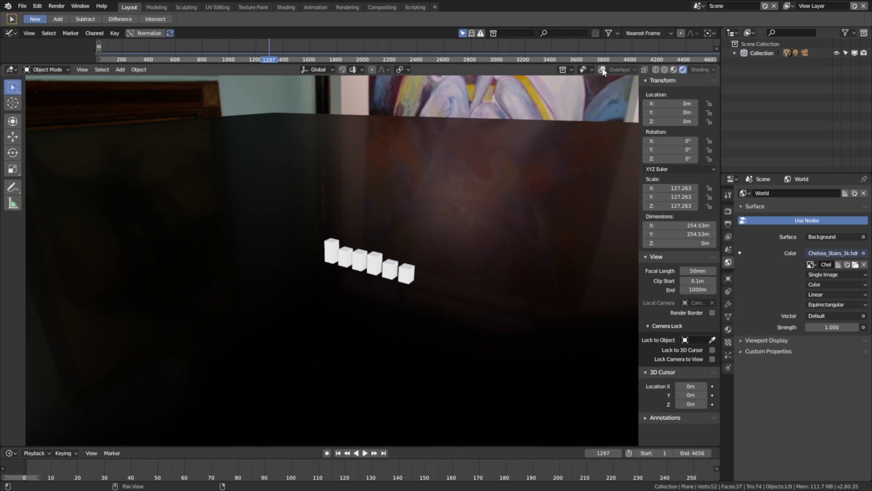
pyautogui.click(601, 69)
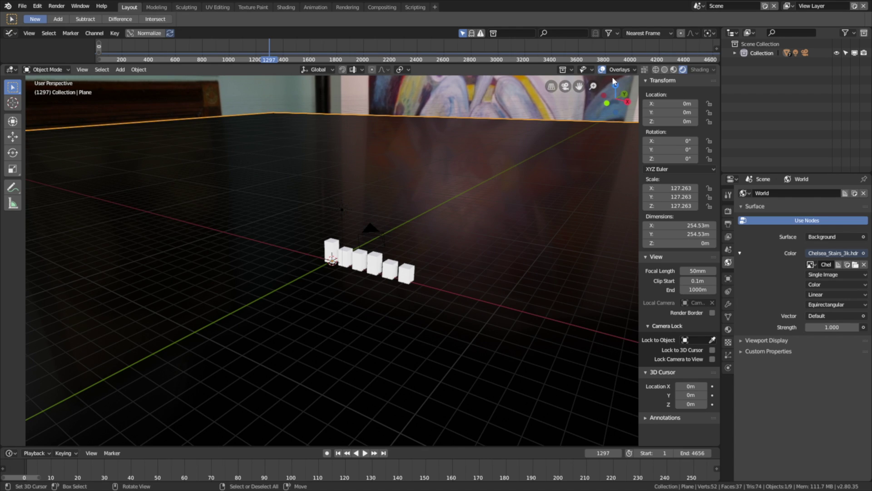
pyautogui.click(728, 329)
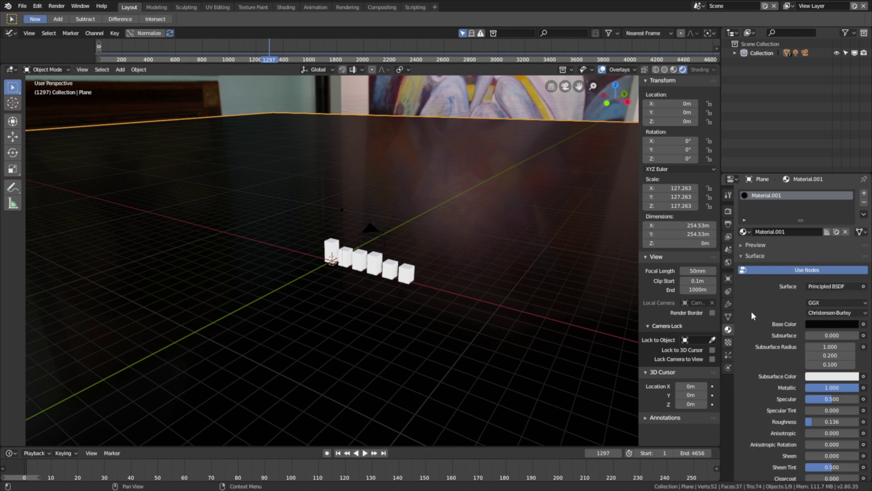
pyautogui.click(827, 324)
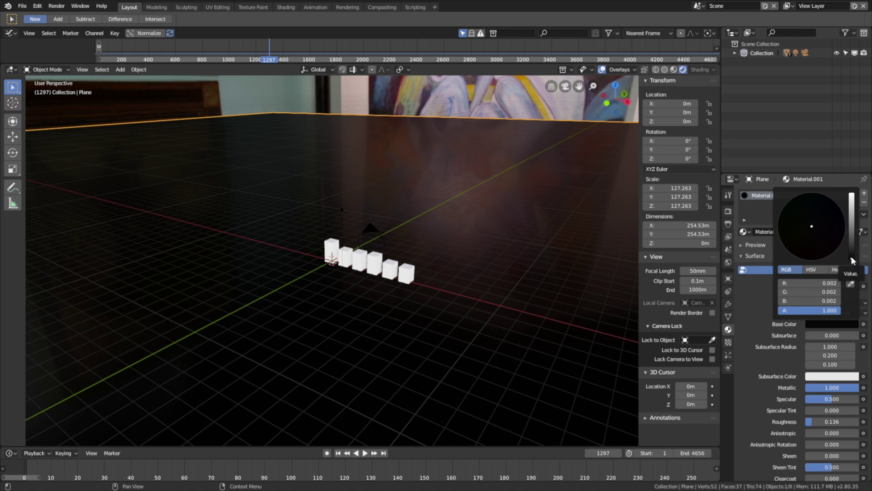
# Step: Darken the floor's base colour further and switch the bars' shared shader to Diffuse BSDF
pyautogui.click(852, 261)
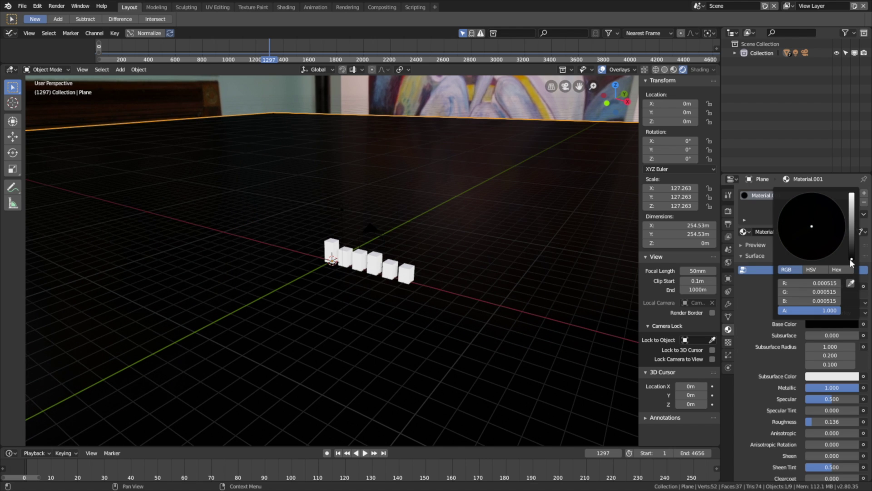
pyautogui.click(331, 249)
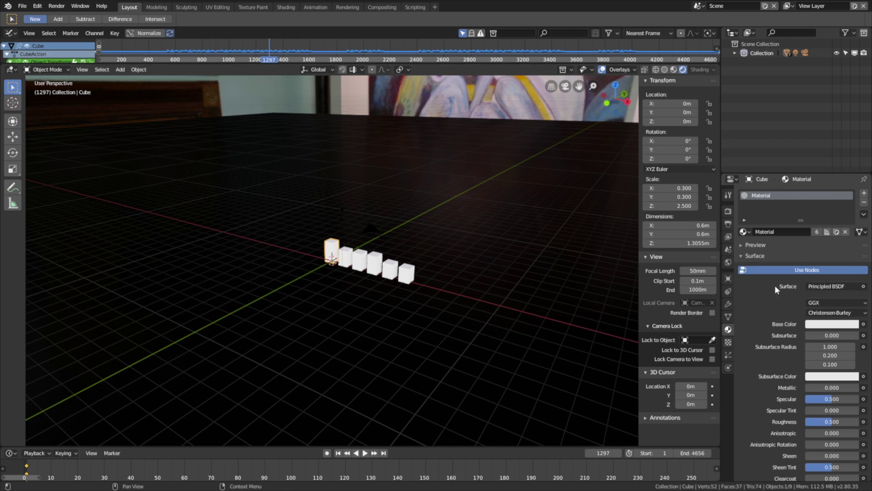
pyautogui.click(817, 286)
pyautogui.click(771, 95)
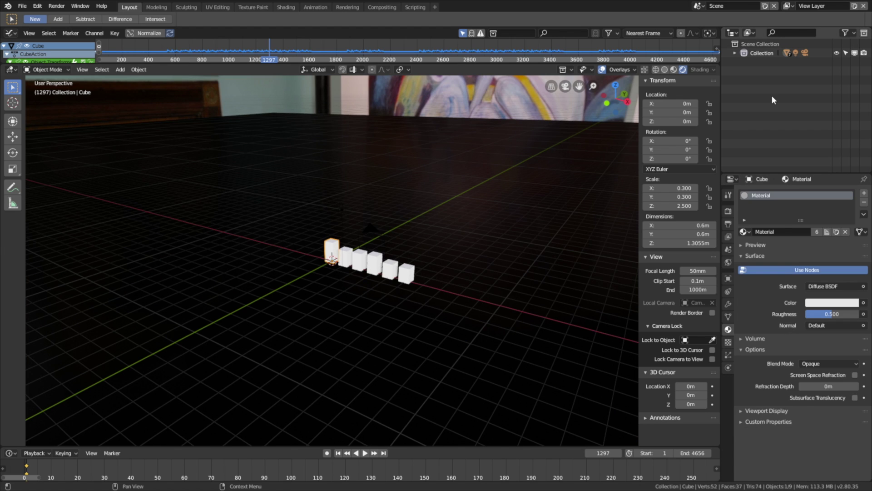
# Step: Set the bars' Diffuse BSDF roughness to 0 and its colour to deep blue
pyautogui.moveTo(832, 313); pyautogui.dragTo(807, 314)
pyautogui.click(832, 302)
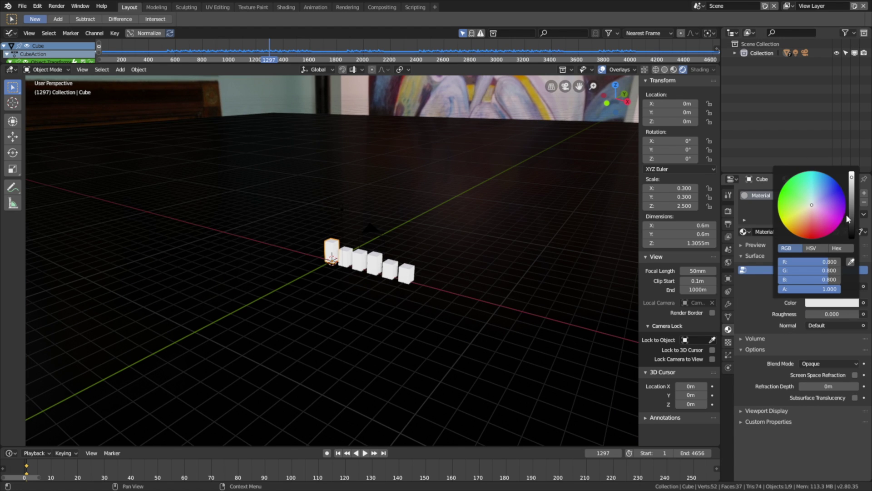
pyautogui.moveTo(852, 223); pyautogui.dragTo(829, 181)
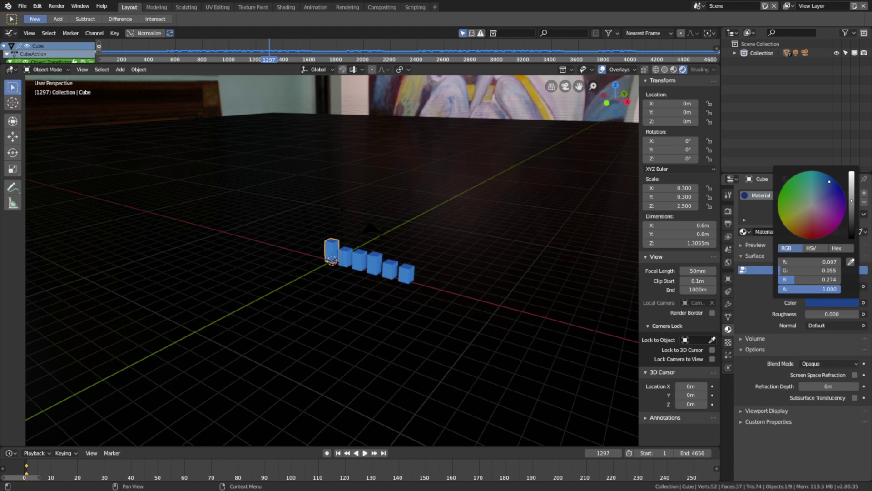
pyautogui.moveTo(568, 195); pyautogui.dragTo(427, 192, button='middle')
pyautogui.scroll(4, 427, 192)
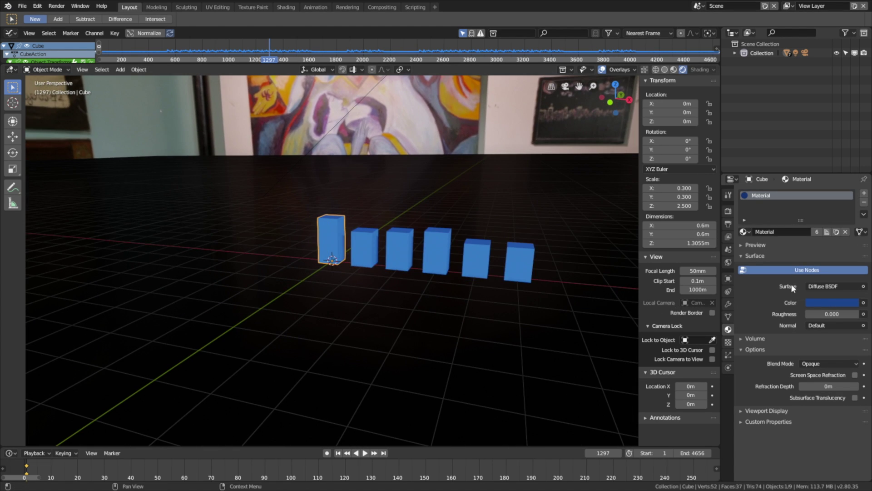
pyautogui.click(602, 69)
pyautogui.click(602, 70)
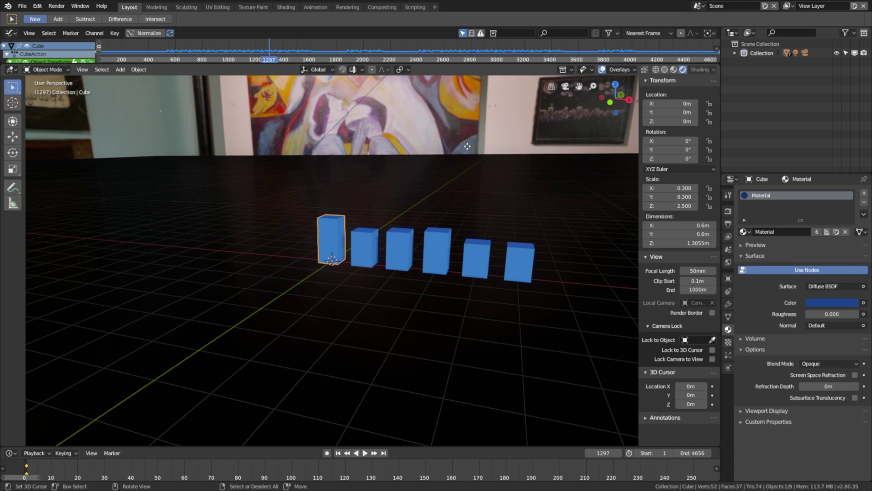
pyautogui.moveTo(467, 145)
pyautogui.mouseDown(button='middle')
pyautogui.moveTo(467, 162)
pyautogui.moveTo(475, 159)
pyautogui.mouseUp(button='middle')
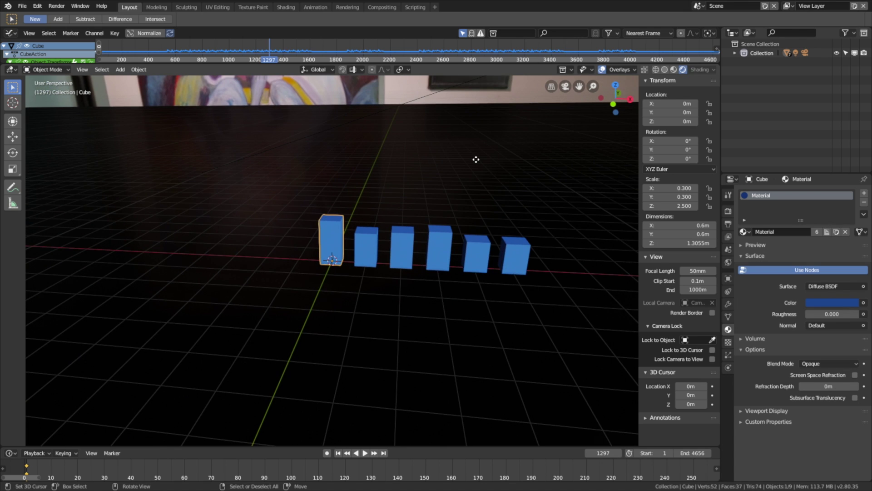
# Step: Switch to camera view with Lock Camera to View and frame the row of bars
pyautogui.press('KP_0')
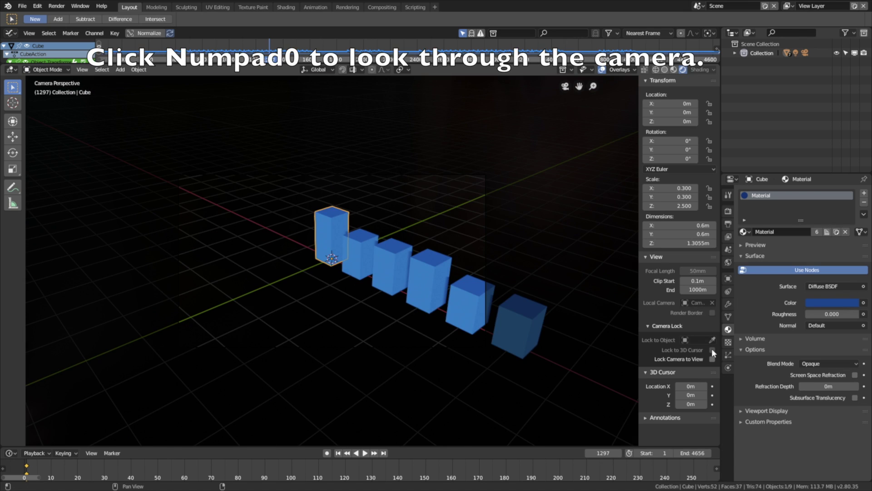
pyautogui.click(712, 359)
pyautogui.scroll(-4, 484, 250)
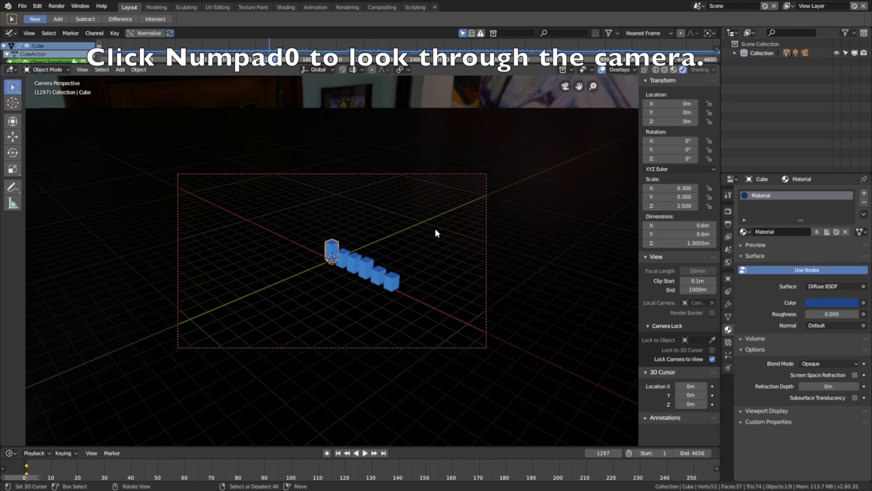
pyautogui.moveTo(449, 227); pyautogui.dragTo(489, 237, button='middle')
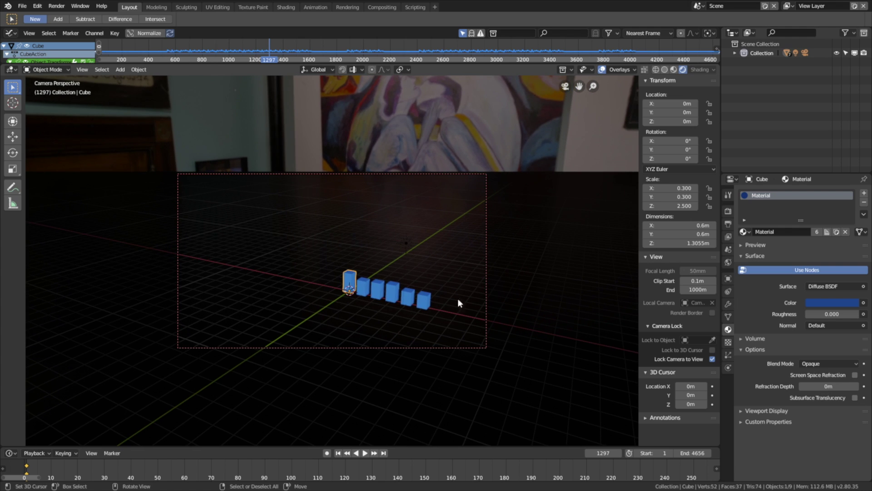
# Step: Play and stop the bars' animation, then hide the viewport overlays
pyautogui.click(365, 453)
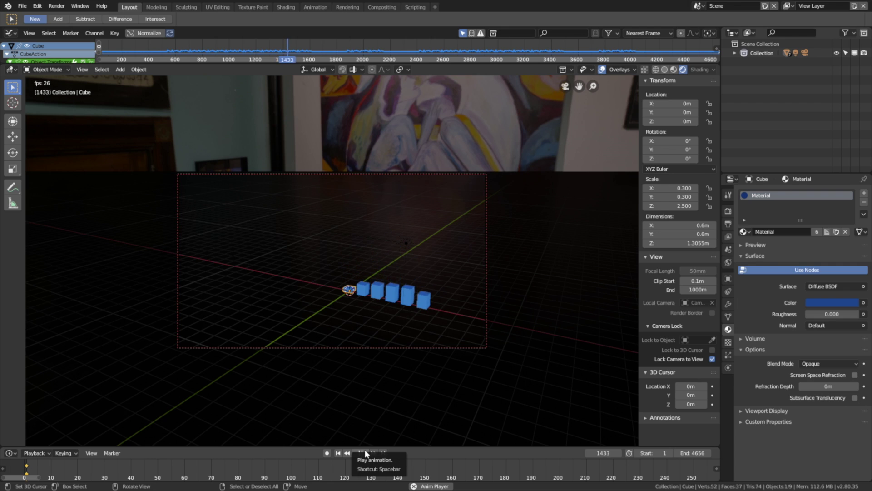
pyautogui.click(365, 452)
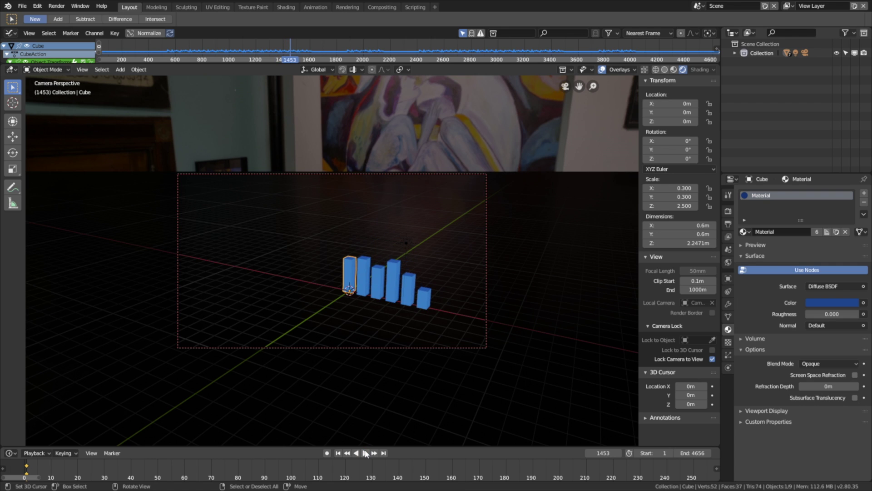
pyautogui.click(605, 70)
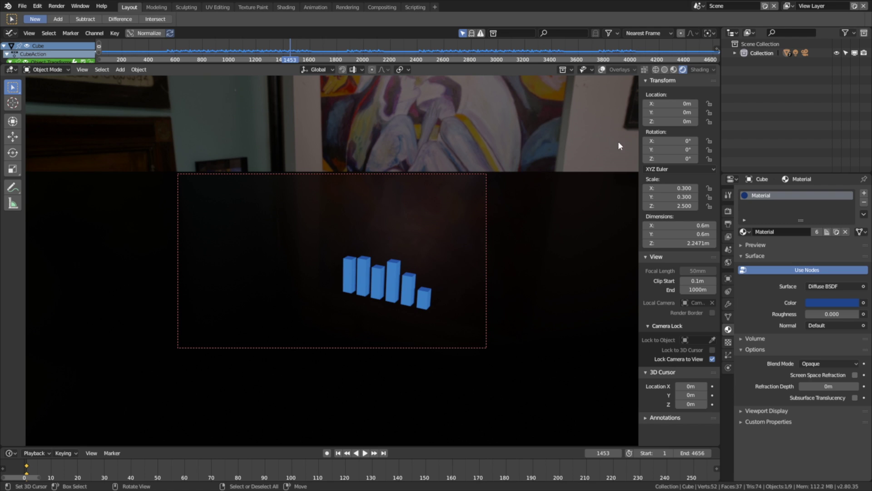
pyautogui.click(729, 212)
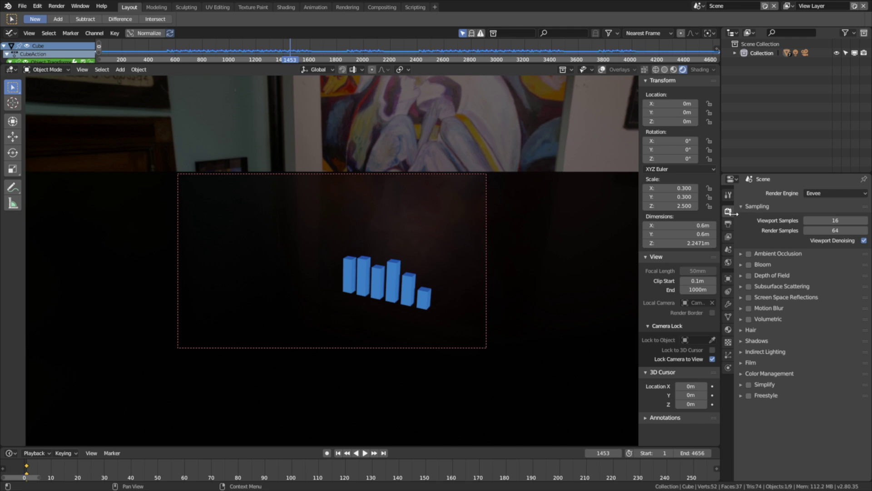
# Step: Set both viewport and render samples to 120
pyautogui.doubleClick(818, 220)
pyautogui.write('120')
pyautogui.press('Return')
pyautogui.doubleClick(827, 230)
pyautogui.write('120')
pyautogui.press('Return')
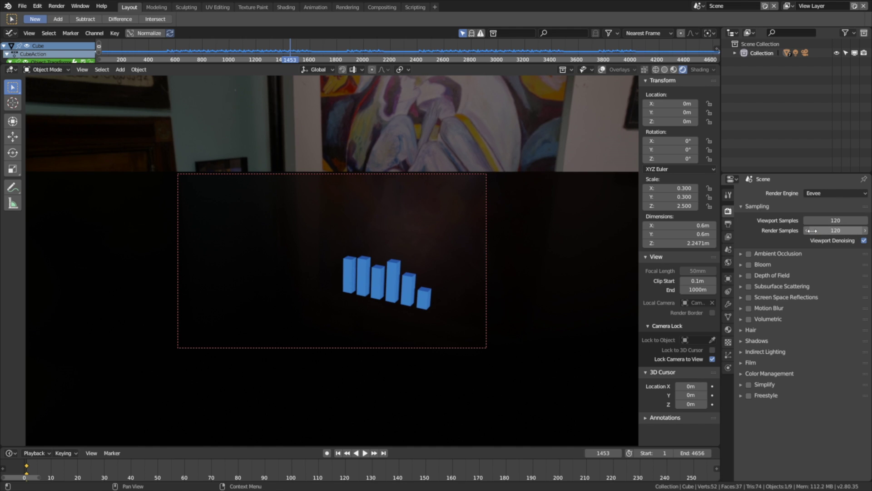
# Step: Set the render output path to E:\tmp\eevee music final render
pyautogui.click(730, 224)
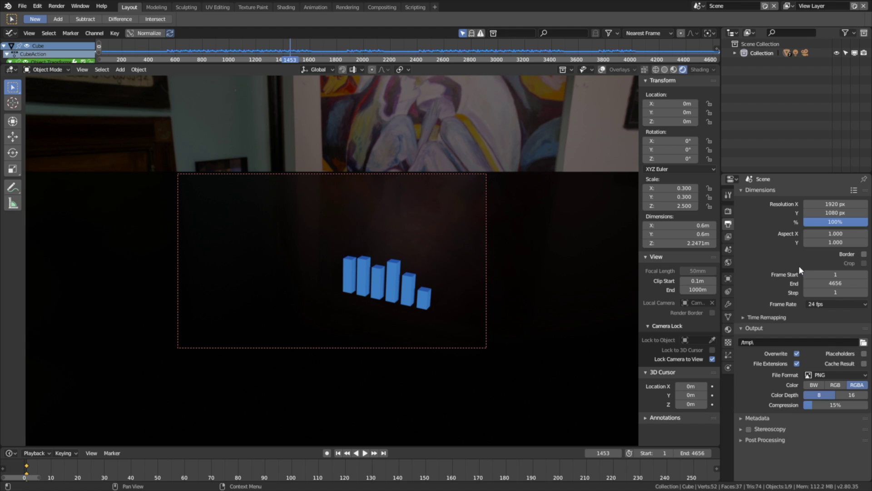
pyautogui.click(861, 342)
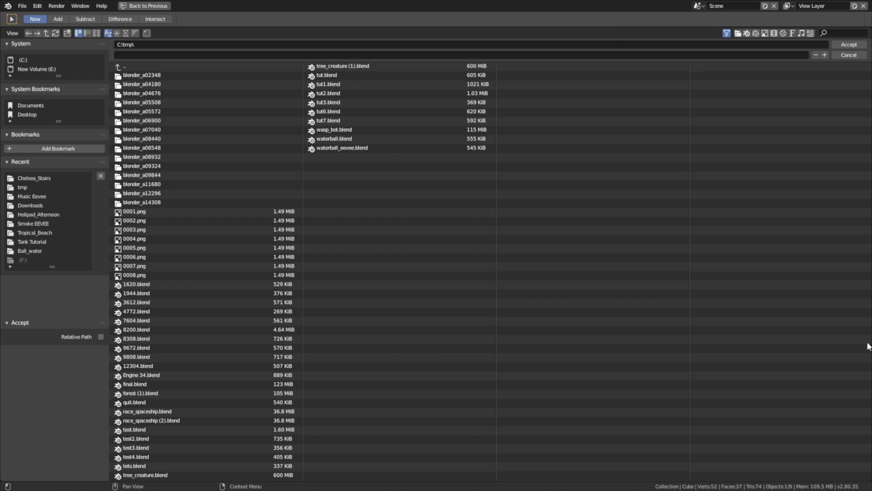
pyautogui.click(24, 187)
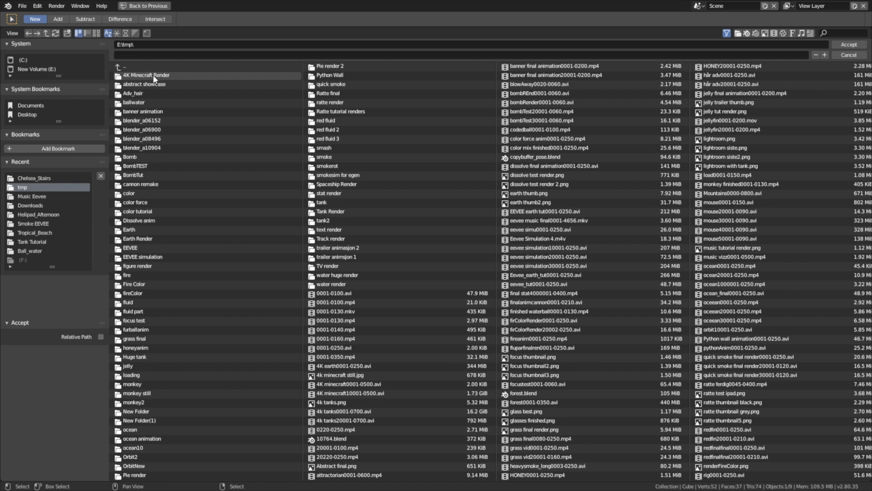
pyautogui.click(154, 55)
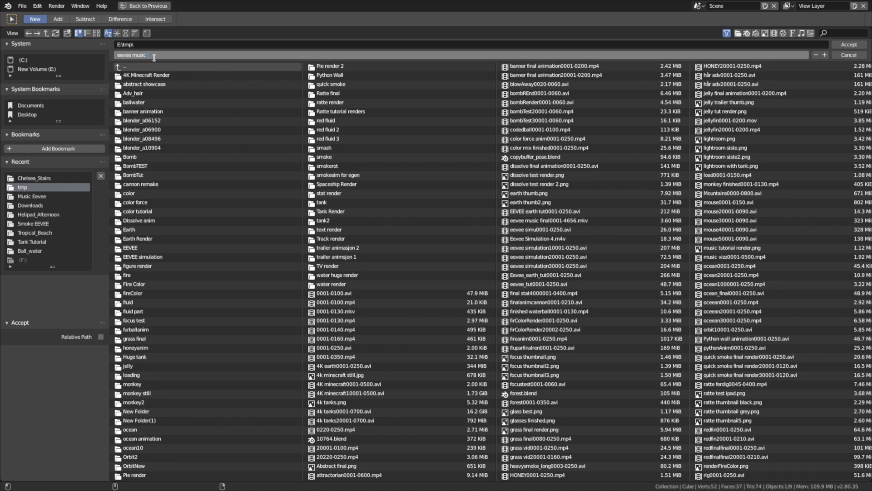
pyautogui.write('eevee music final render')
pyautogui.press('Return')
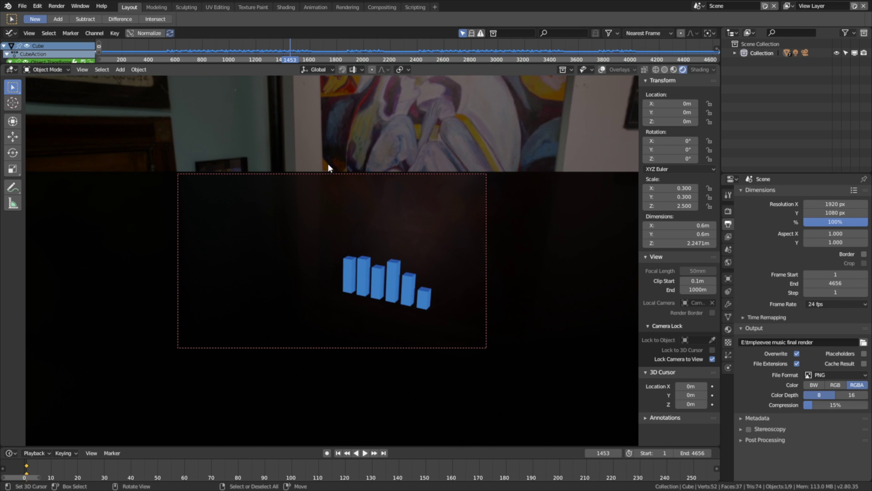
# Step: Switch the output format to FFmpeg video at Perceptually lossless quality
pyautogui.click(824, 375)
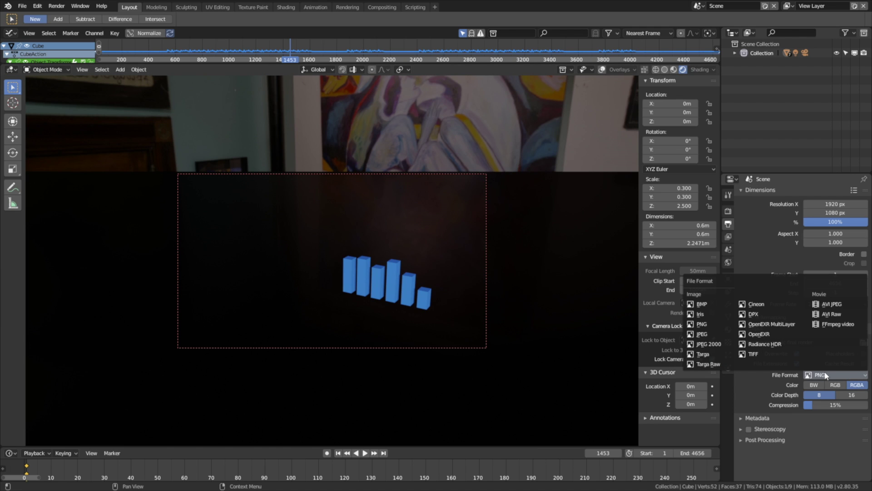
pyautogui.click(838, 324)
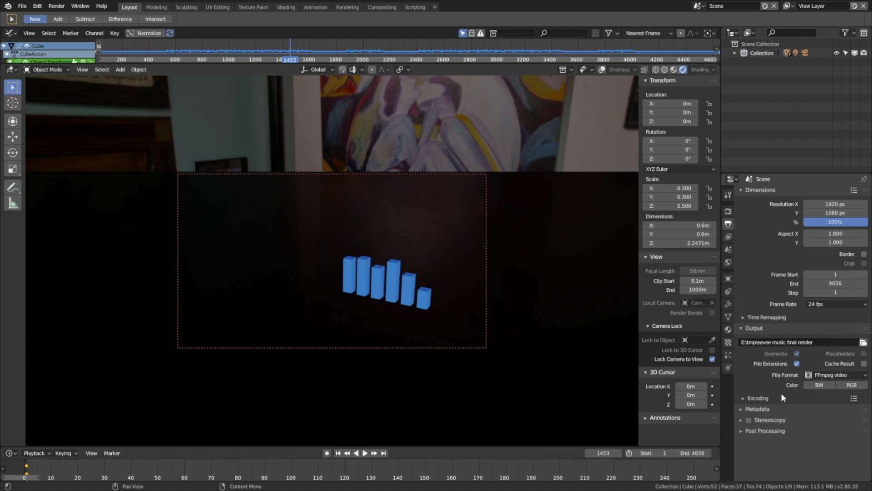
pyautogui.click(758, 398)
pyautogui.scroll(-5, 775, 395)
pyautogui.click(816, 379)
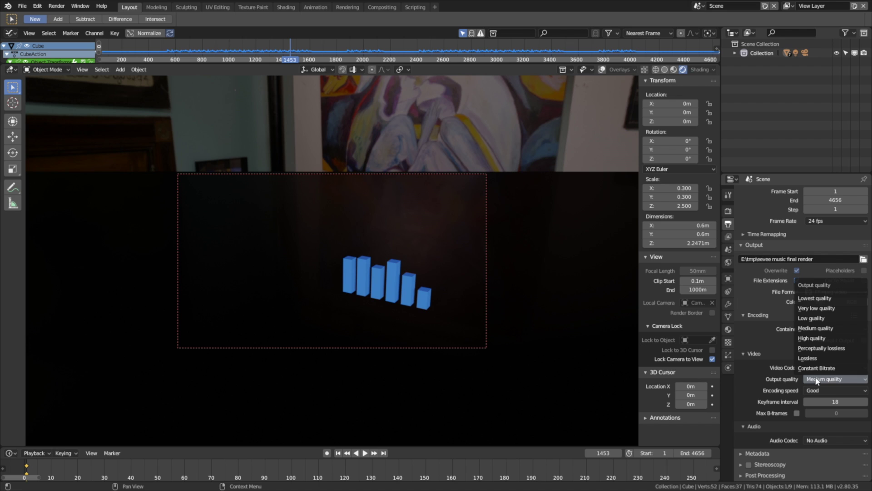
pyautogui.click(818, 349)
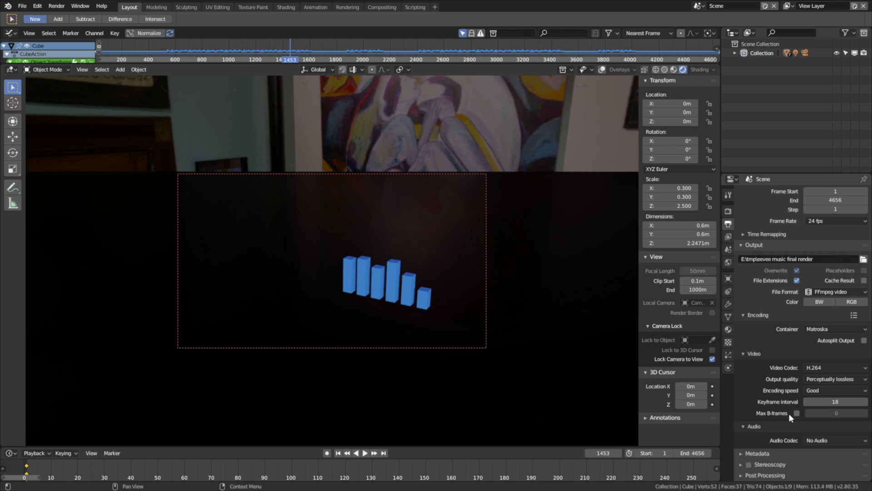
# Step: Set the video's audio codec to MP3
pyautogui.click(811, 440)
pyautogui.click(822, 384)
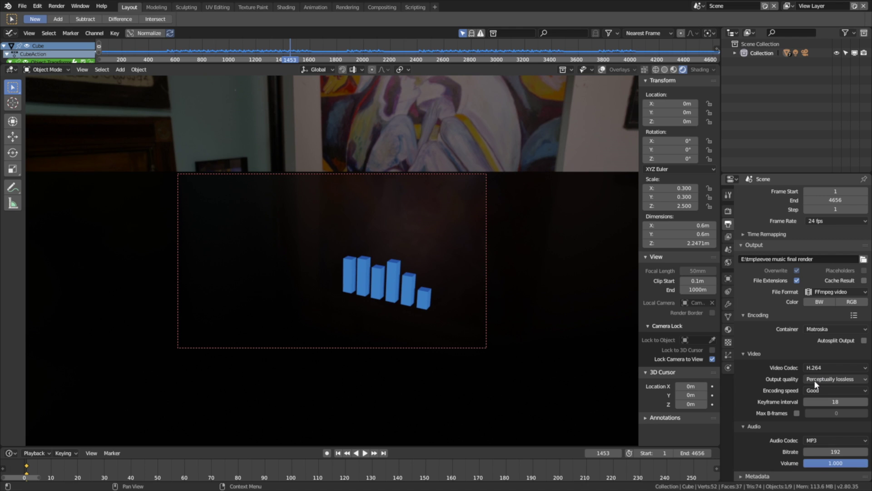
pyautogui.scroll(-1, 786, 348)
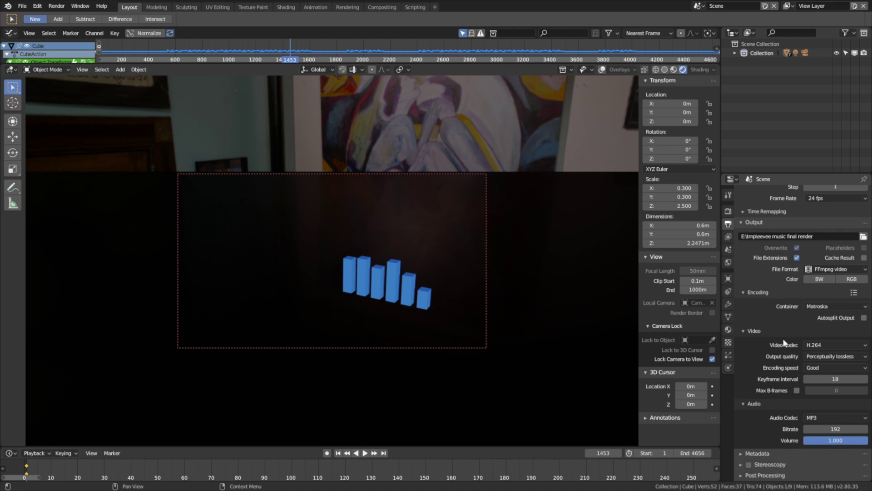
pyautogui.scroll(5, 779, 331)
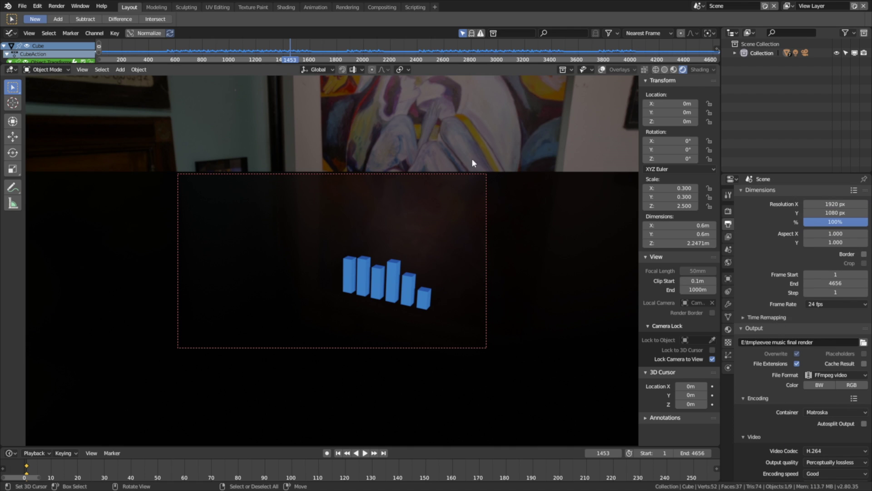
pyautogui.click(22, 6)
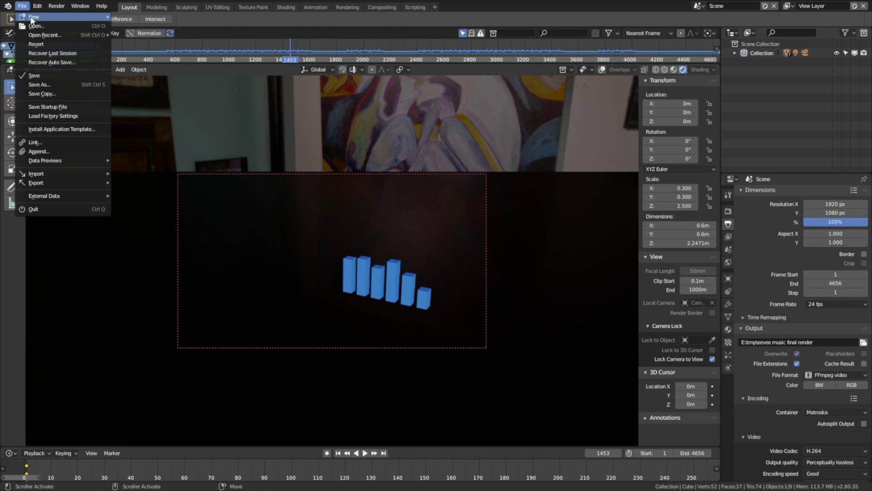
# Step: Save the project as the next numbered file, tut2.blend, in Music Eevee, then replay the bar animation
pyautogui.click(32, 73)
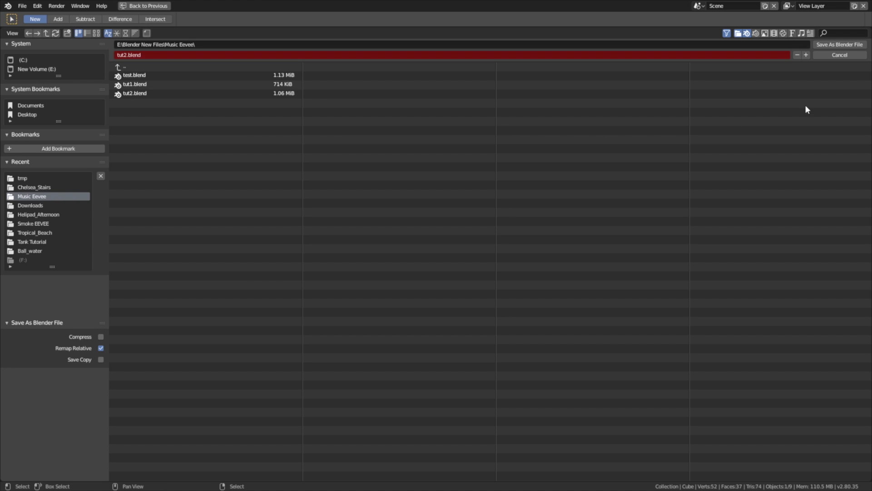
pyautogui.click(806, 55)
pyautogui.click(816, 45)
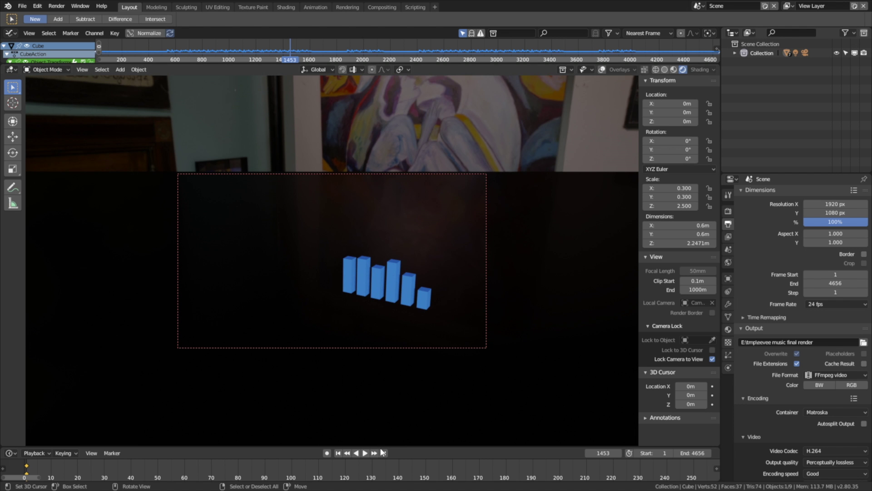
pyautogui.click(366, 452)
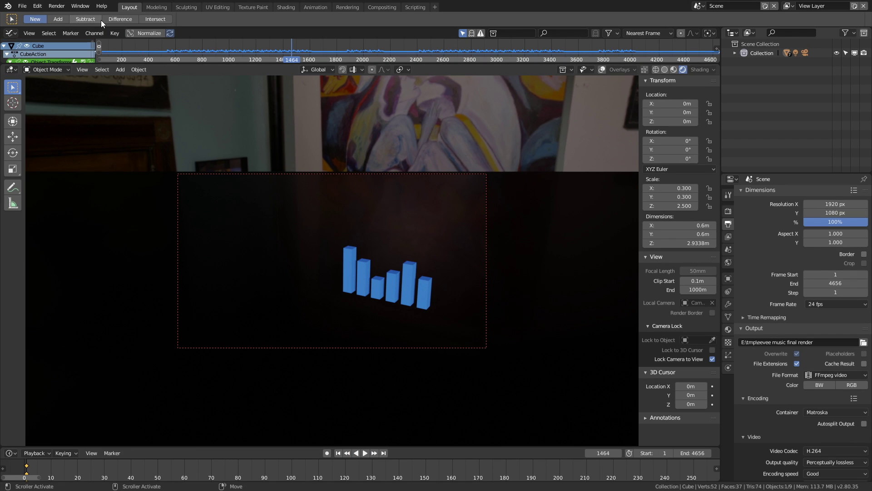
# Step: Render a test still of frame 1464
pyautogui.click(56, 5)
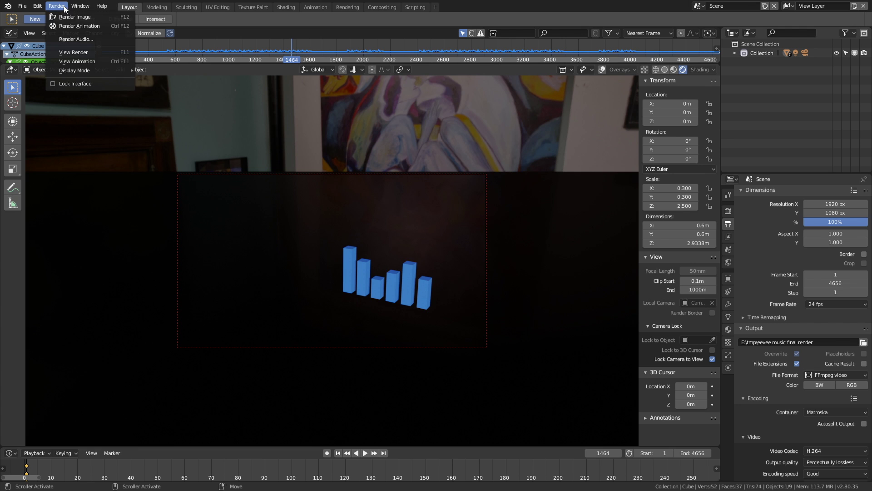
pyautogui.click(68, 17)
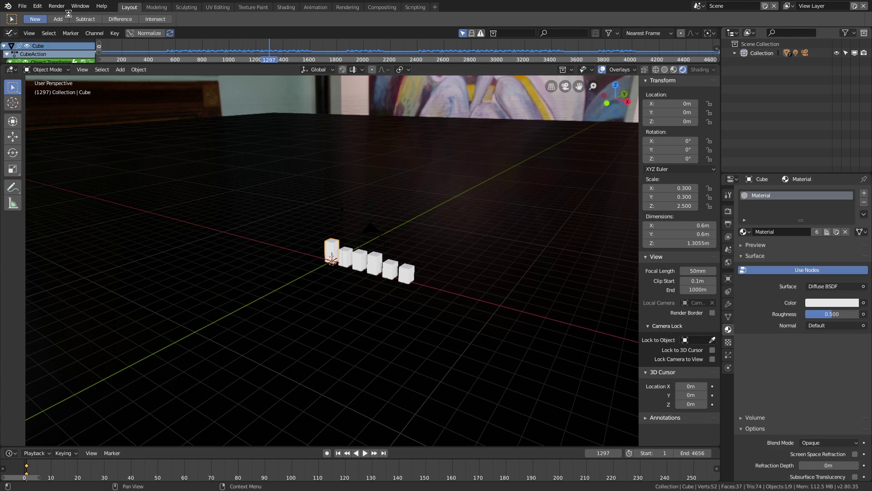
pyautogui.press('Escape')
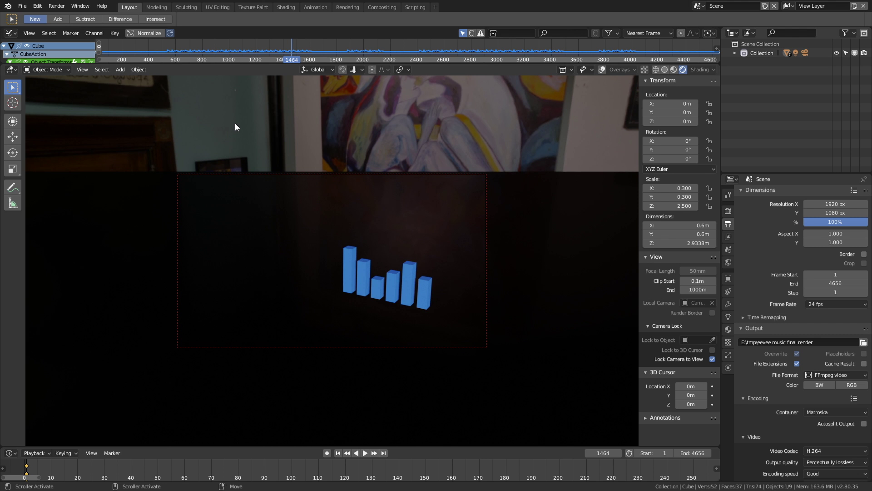
# Step: Inspect the render result of the six blue bars full-screen in the Image Editor
pyautogui.click(12, 70)
pyautogui.click(37, 113)
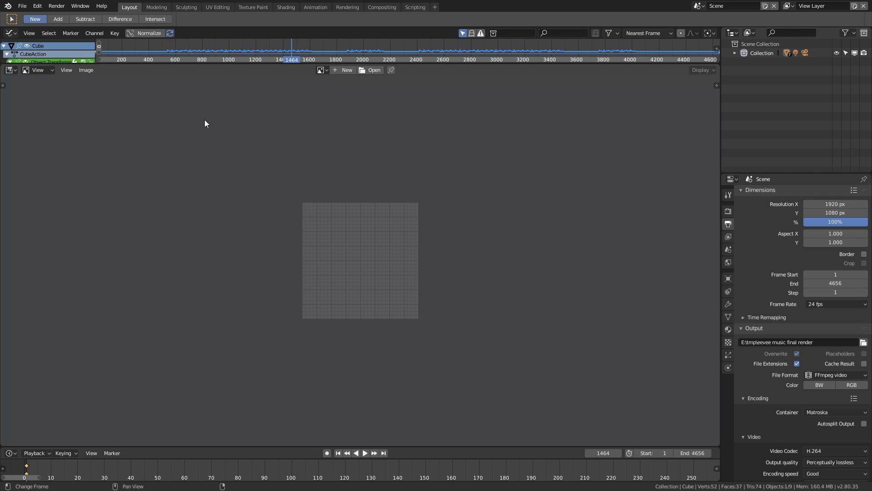
pyautogui.press('F11')
pyautogui.press('Escape')
pyautogui.scroll(-2, 345, 220)
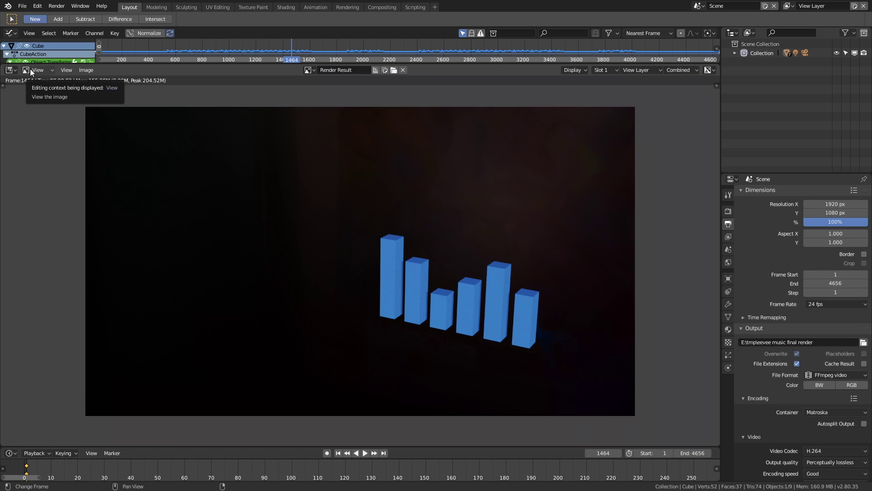
# Step: Switch the editor back to the 3D Viewport and bring up the Render menu
pyautogui.click(14, 72)
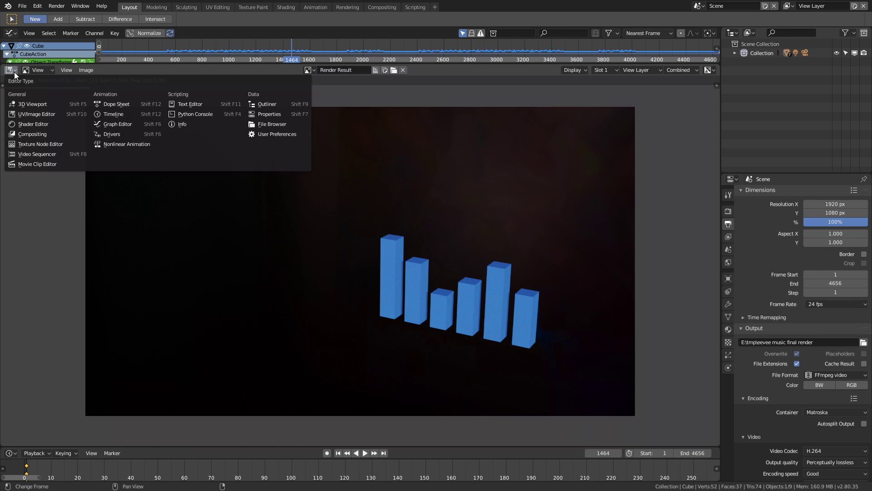
pyautogui.click(28, 100)
pyautogui.click(56, 6)
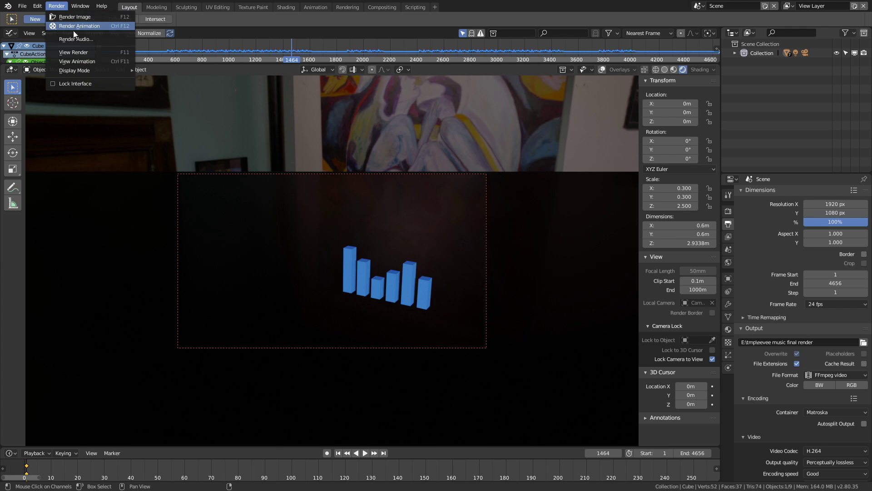